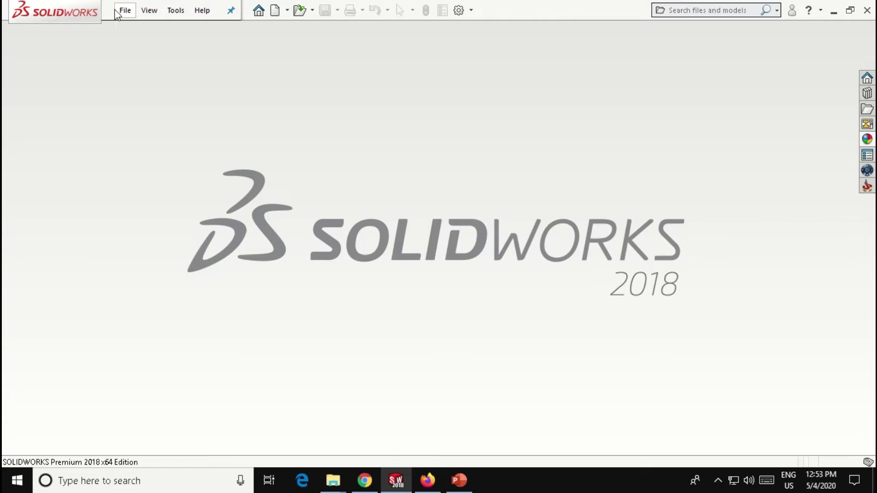
# Create a new part and sketch a 100 mm diameter circle centred on the origin.
pyautogui.click(125, 10)
pyautogui.click(145, 32)
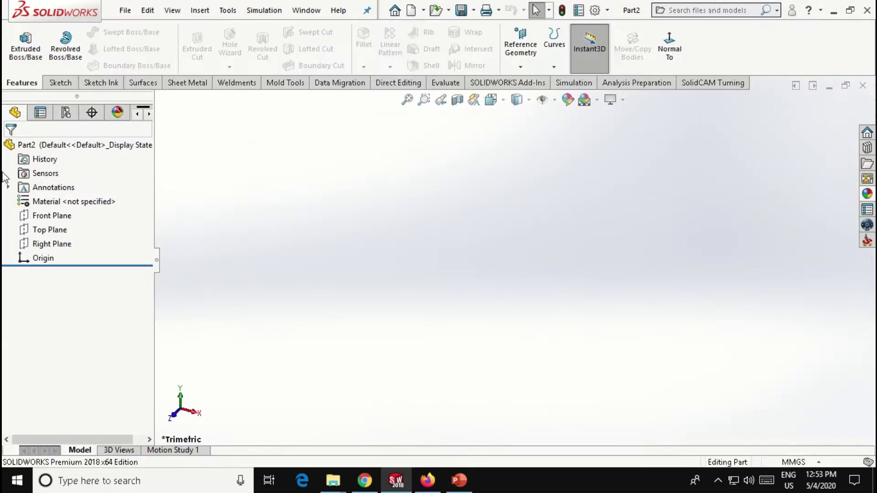
pyautogui.moveTo(514, 260); pyautogui.dragTo(643, 261)
pyautogui.click(55, 44)
pyautogui.click(606, 168)
pyautogui.click(651, 137)
pyautogui.write('100')
pyautogui.press('Return')
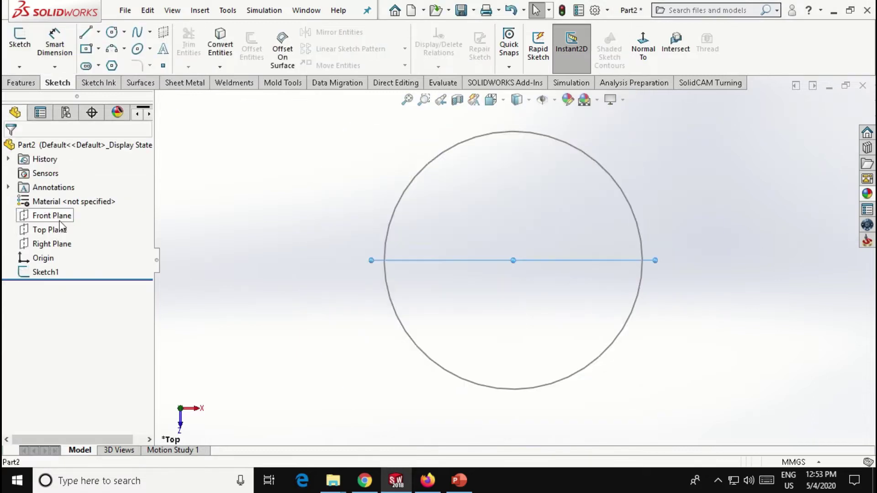
# Draw a centre-rectangle diamond on the Front Plane with its centre on the circle.
pyautogui.click(317, 261)
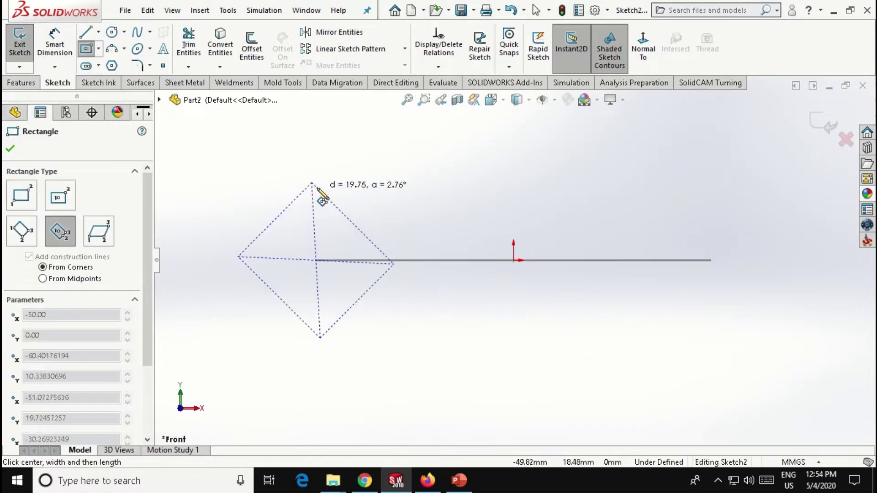
pyautogui.click(312, 182)
pyautogui.press('Escape')
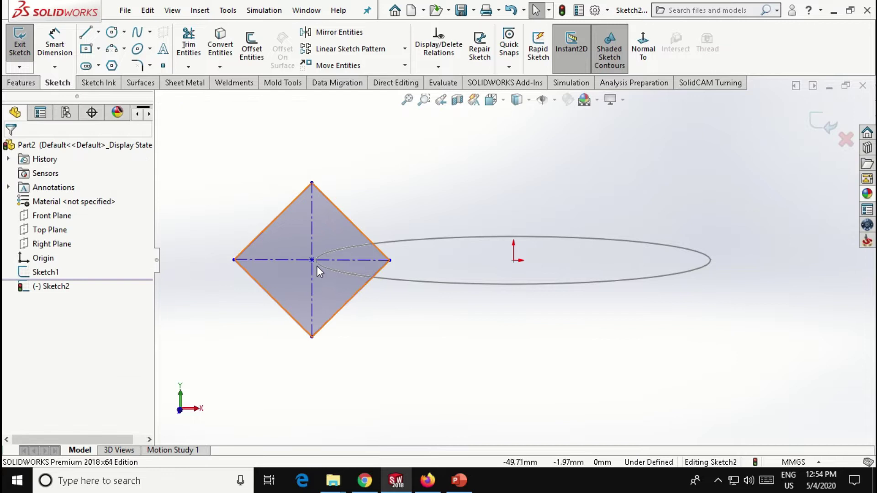
pyautogui.click(312, 259)
pyautogui.keyDown('ctrl'); pyautogui.click(514, 237); pyautogui.keyUp('ctrl')
pyautogui.click(55, 369)
pyautogui.press('Escape')
# Dimension the diamond's height to 15 mm and close the profile sketch.
pyautogui.click(55, 45)
pyautogui.click(316, 337)
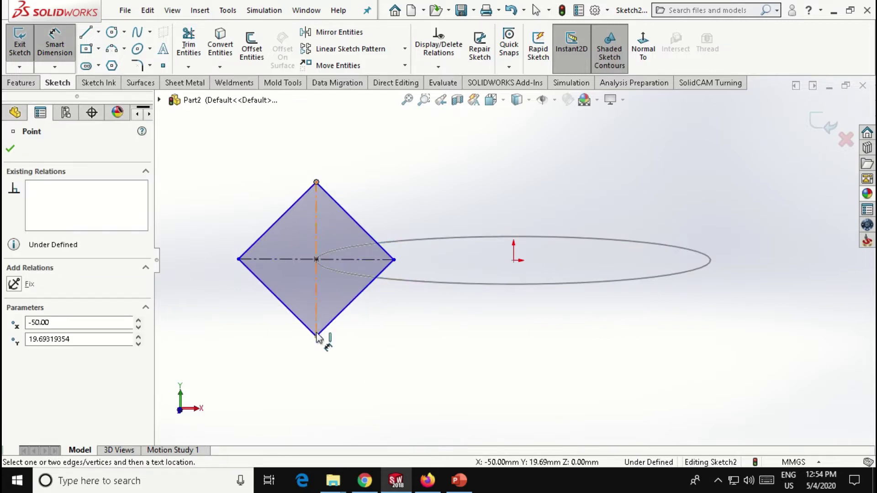
pyautogui.click(316, 183)
pyautogui.click(215, 288)
pyautogui.write('15')
pyautogui.press('Return')
pyautogui.press('Escape')
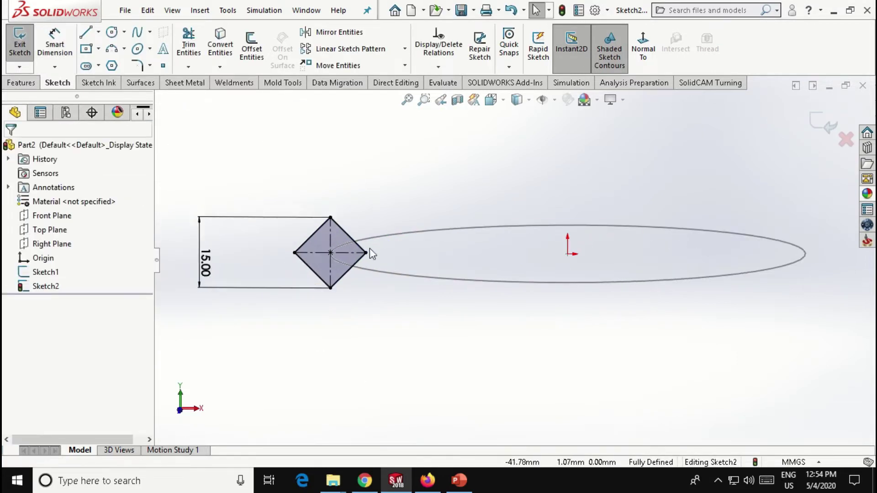
pyautogui.click(820, 122)
# Sweep the diamond along the circle with a 360° twist, with RealView turned off.
pyautogui.moveTo(450, 257); pyautogui.dragTo(442, 268, button='middle')
pyautogui.click(20, 82)
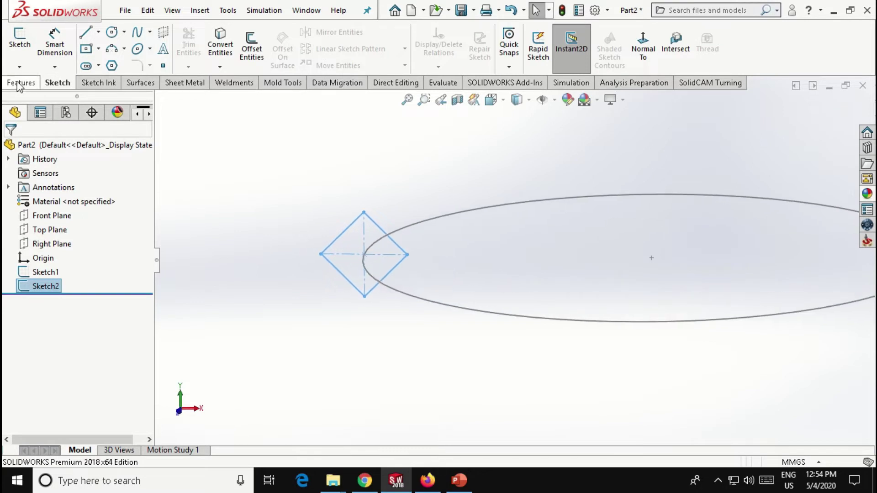
pyautogui.click(132, 32)
pyautogui.click(408, 229)
pyautogui.click(48, 311)
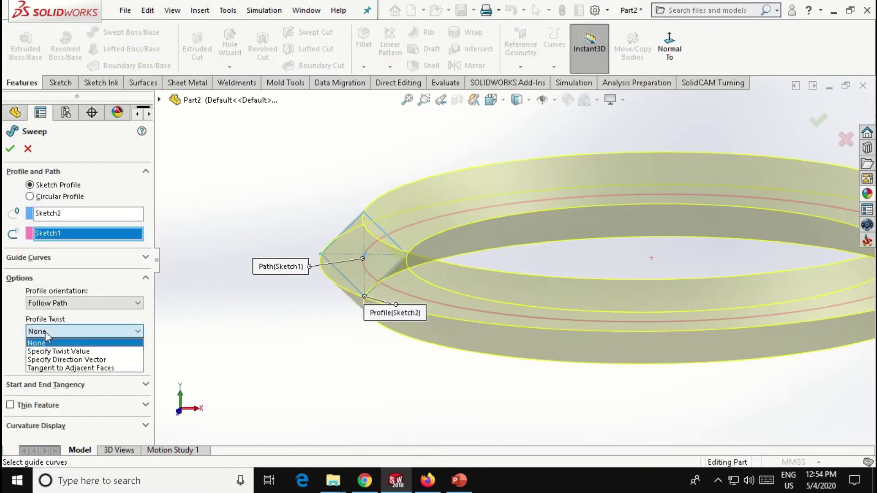
pyautogui.click(50, 338)
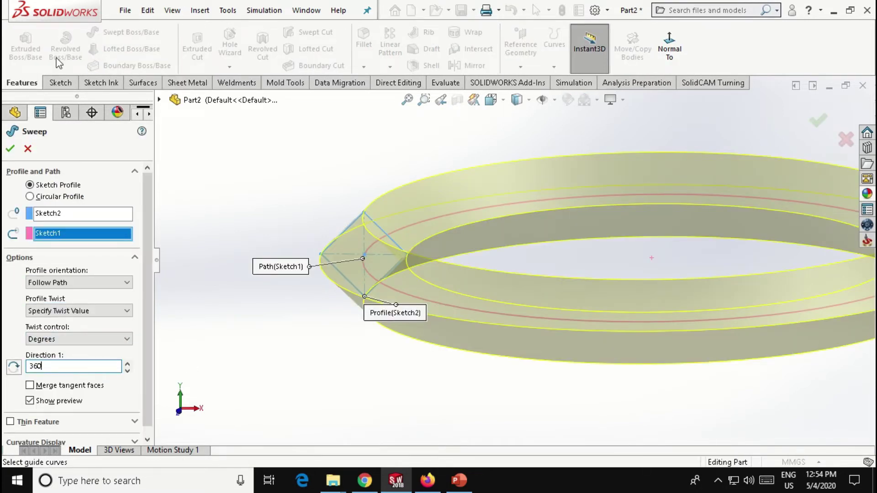
pyautogui.click(10, 149)
pyautogui.click(614, 100)
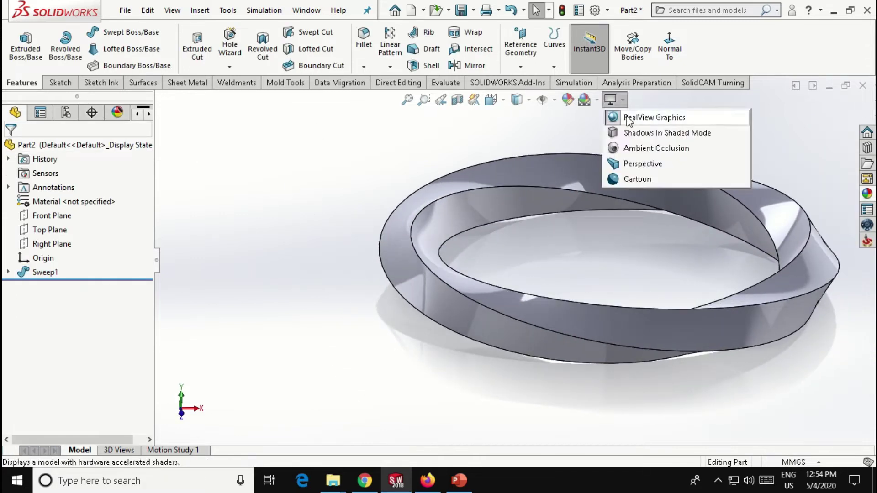
pyautogui.click(627, 120)
# Create 3DSketch1 and 3DSketch2, each converting one edge of the twisted ring.
pyautogui.click(61, 82)
pyautogui.click(19, 67)
pyautogui.click(25, 94)
pyautogui.click(230, 49)
pyautogui.click(10, 146)
pyautogui.click(19, 45)
pyautogui.click(19, 66)
pyautogui.click(25, 94)
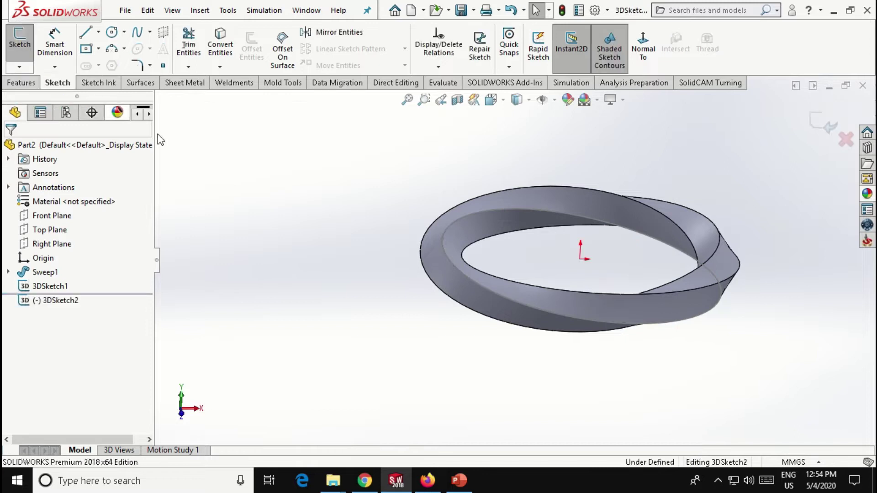
pyautogui.click(220, 45)
pyautogui.click(609, 192)
pyautogui.click(10, 146)
pyautogui.click(19, 45)
# Create 3DSketch3 and 3DSketch4 from the remaining two ring edges.
pyautogui.click(19, 67)
pyautogui.click(25, 94)
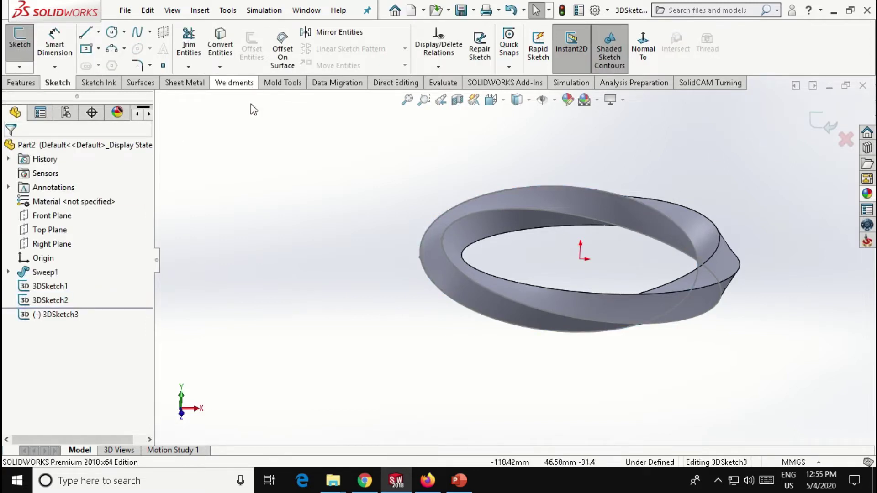
pyautogui.click(220, 46)
pyautogui.click(719, 247)
pyautogui.click(10, 147)
pyautogui.click(19, 44)
pyautogui.click(19, 67)
pyautogui.click(26, 94)
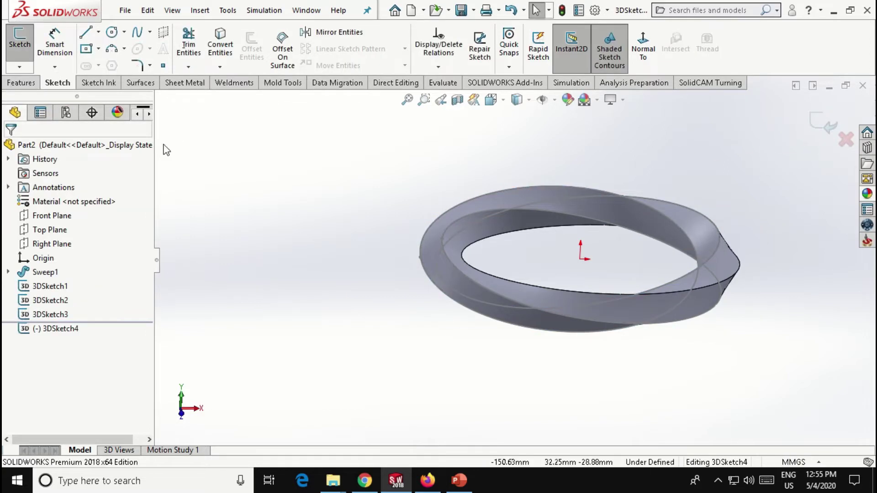
pyautogui.click(220, 46)
pyautogui.click(739, 274)
pyautogui.click(818, 122)
pyautogui.click(818, 123)
pyautogui.moveTo(783, 265)
pyautogui.mouseDown(button='middle')
pyautogui.moveTo(801, 265)
pyautogui.moveTo(800, 257)
pyautogui.mouseUp(button='middle')
pyautogui.click(8, 272)
pyautogui.click(59, 286)
# Start a sketch on the Front Plane and hide the ring body.
pyautogui.scroll(-2, 473, 278)
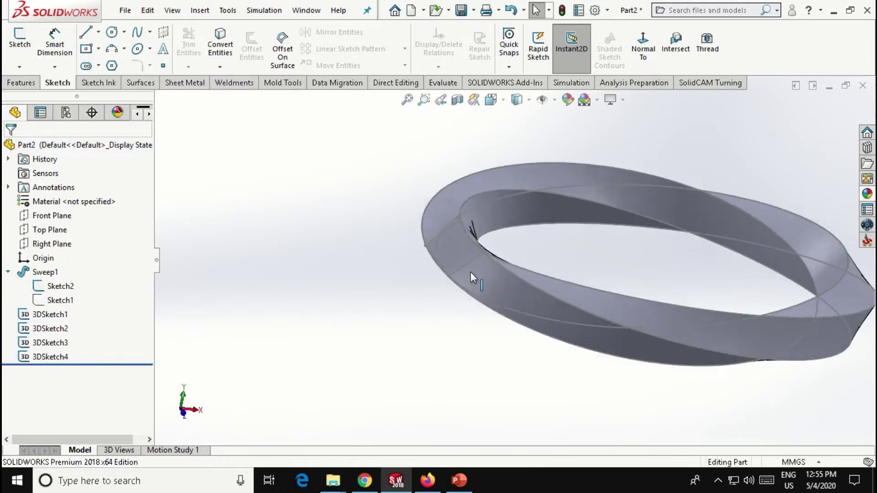
pyautogui.scroll(-2, 473, 277)
pyautogui.click(49, 217)
pyautogui.click(64, 201)
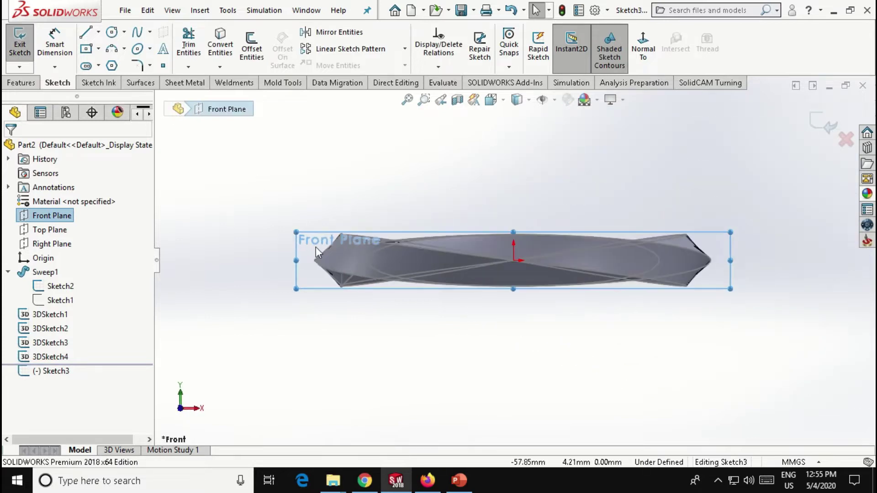
pyautogui.scroll(-3, 316, 246)
pyautogui.moveTo(600, 289)
pyautogui.mouseDown(button='middle')
pyautogui.moveTo(447, 200)
pyautogui.moveTo(414, 165)
pyautogui.mouseUp(button='middle')
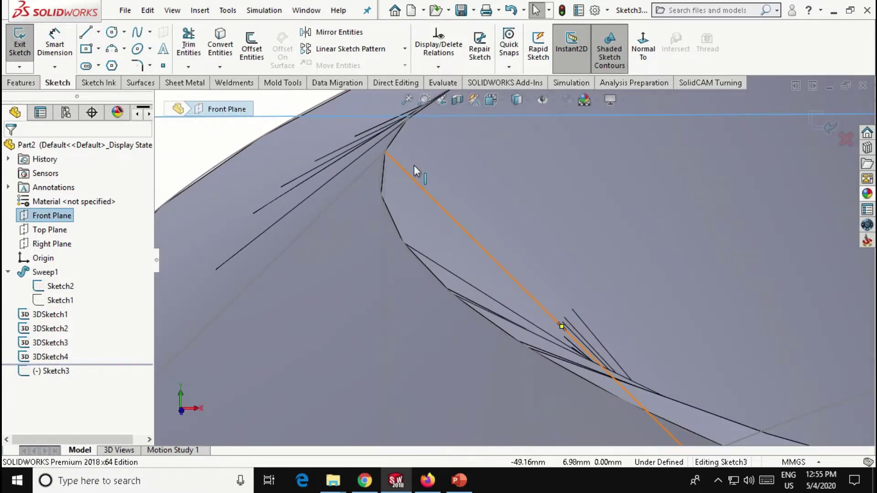
pyautogui.rightClick(634, 213)
pyautogui.rightClick(678, 185)
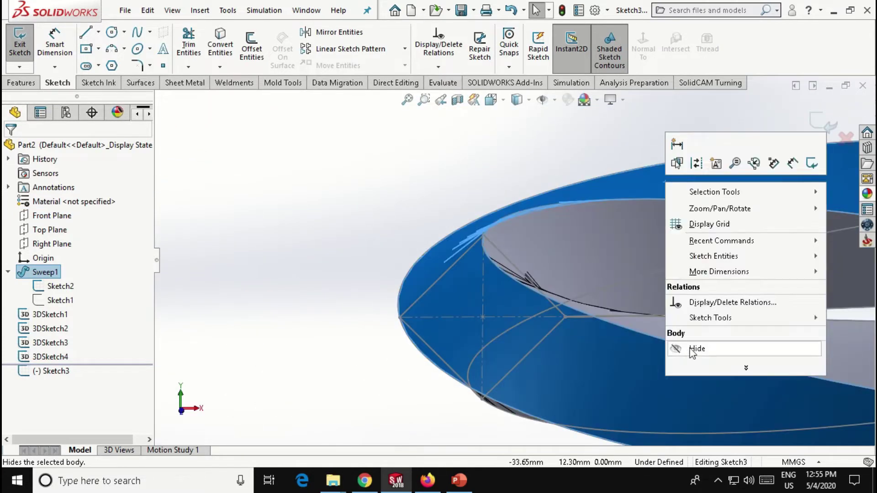
pyautogui.click(695, 347)
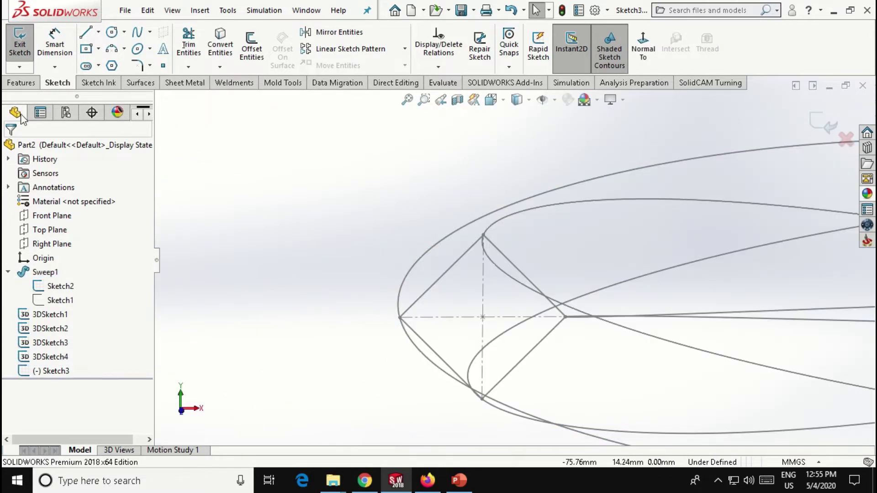
# Draw a centre-rectangle diamond whose centre is coincident with the line crossing point.
pyautogui.click(87, 54)
pyautogui.scroll(-3, 548, 354)
pyautogui.click(604, 346)
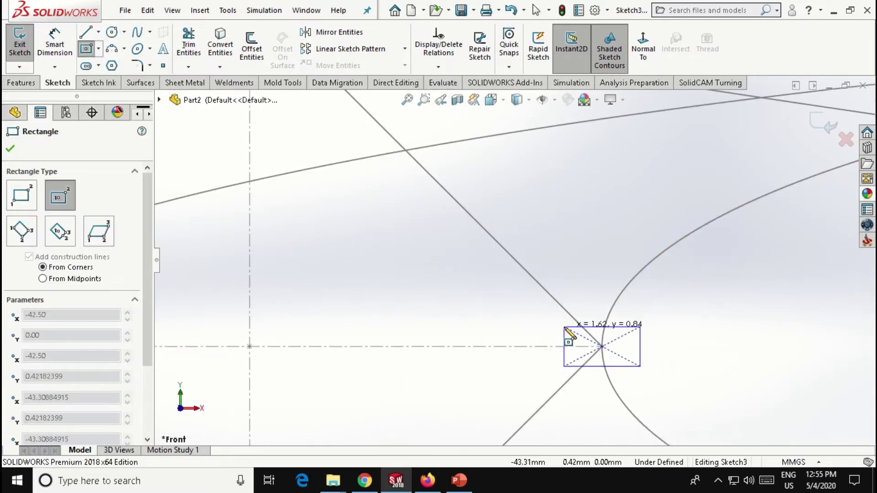
pyautogui.click(595, 346)
pyautogui.click(604, 310)
pyautogui.click(586, 302)
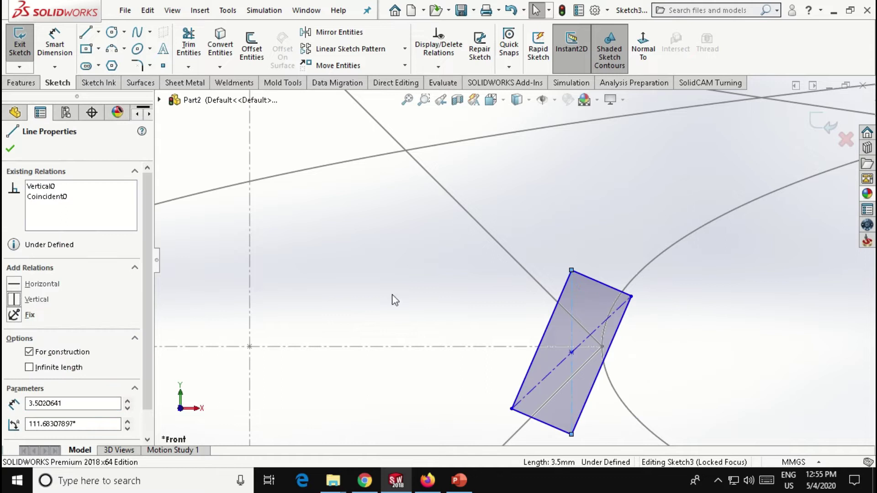
pyautogui.click(50, 298)
pyautogui.click(571, 406)
pyautogui.keyDown('ctrl'); pyautogui.click(602, 347); pyautogui.keyUp('ctrl')
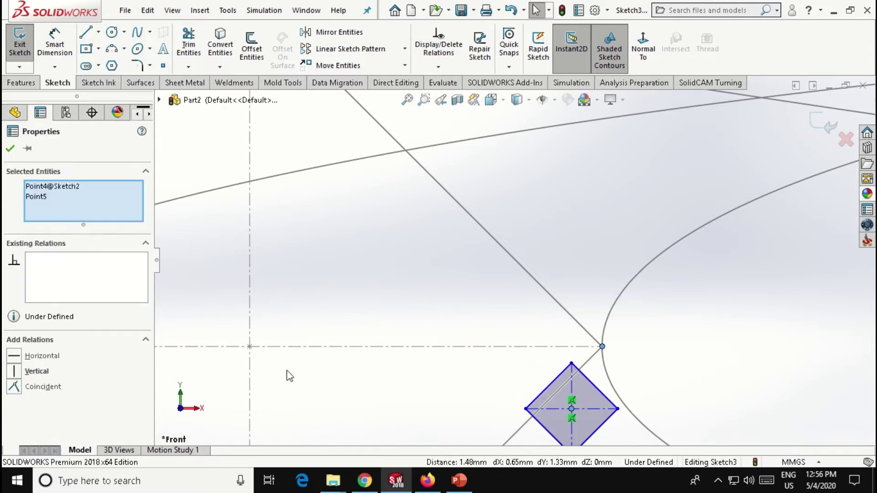
pyautogui.click(42, 387)
# Dimension the small diamond's height to 3.5 mm.
pyautogui.moveTo(678, 352); pyautogui.dragTo(644, 313, button='right')
pyautogui.click(603, 300)
pyautogui.click(602, 393)
pyautogui.click(677, 347)
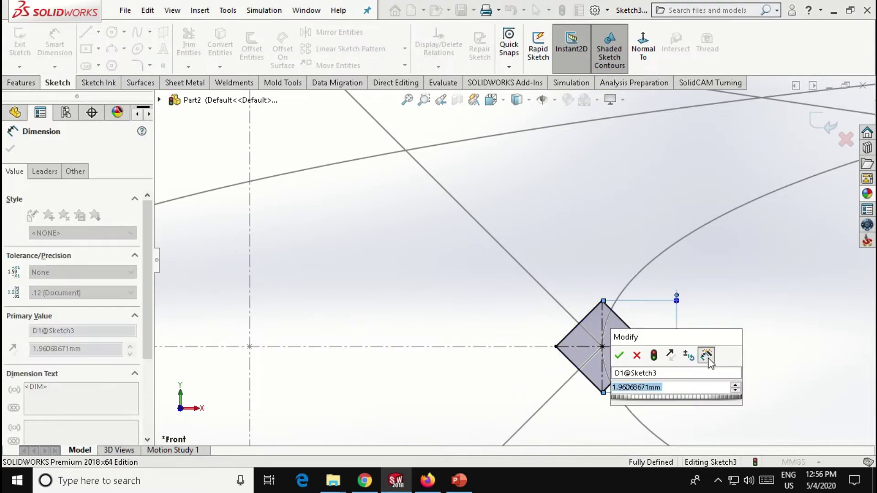
pyautogui.write('3.5')
pyautogui.press('Return')
pyautogui.press('Escape')
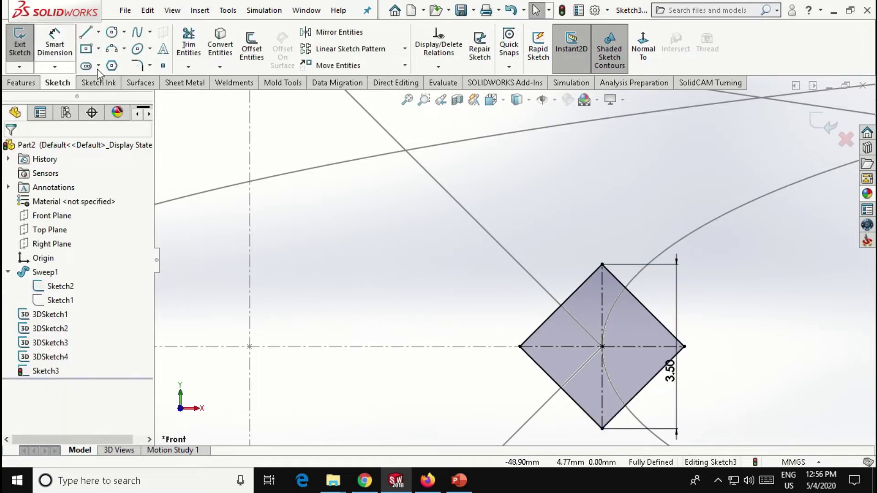
pyautogui.click(137, 65)
# Round the diamond's corners to R0.65 and circular-pattern it four times around the centre.
pyautogui.click(563, 387)
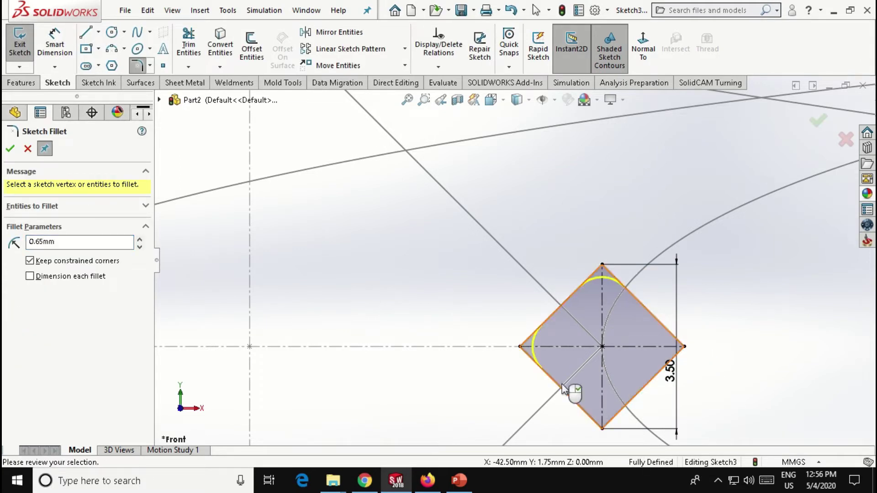
pyautogui.click(817, 120)
pyautogui.scroll(3, 513, 261)
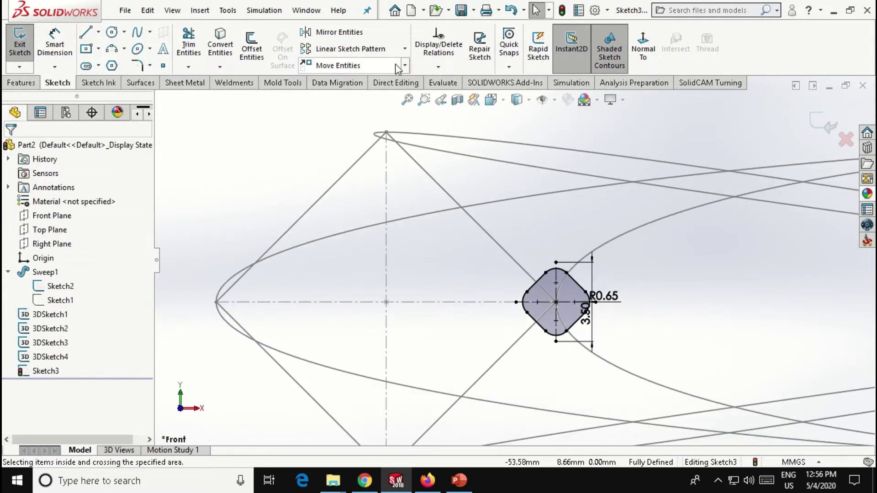
pyautogui.click(405, 49)
pyautogui.click(347, 73)
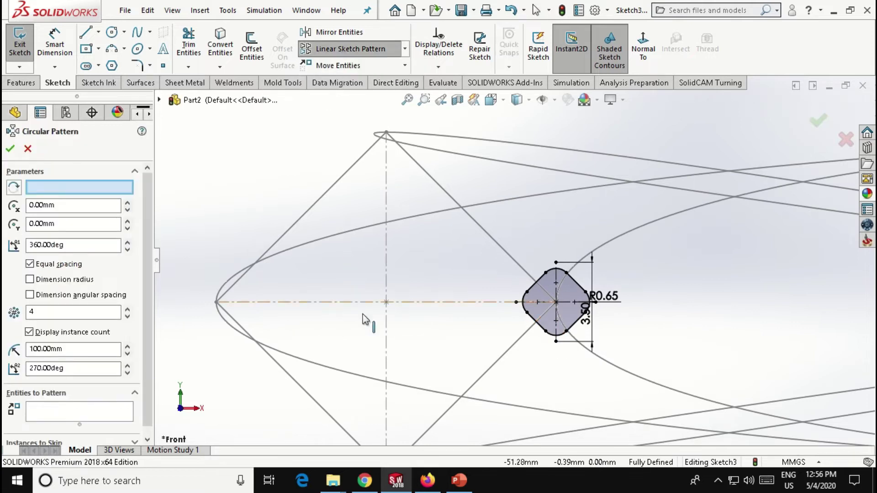
pyautogui.click(65, 419)
pyautogui.click(574, 312)
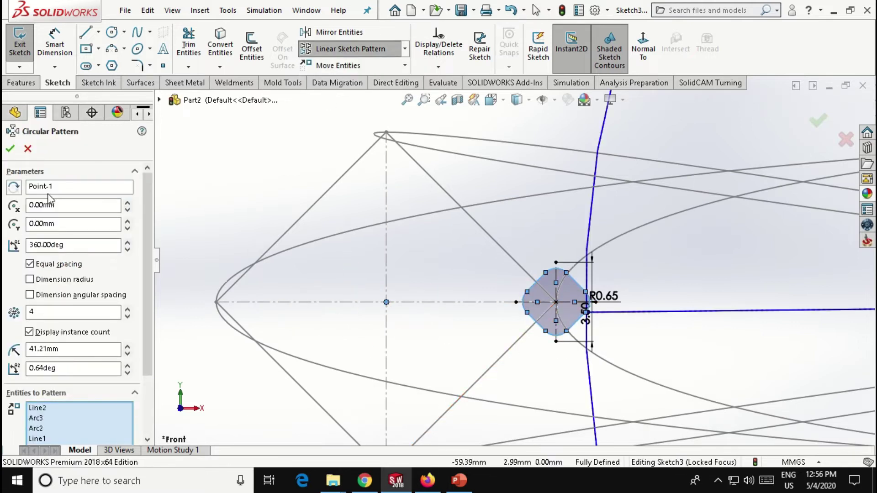
pyautogui.click(387, 302)
pyautogui.press('Return')
# Make a copied profile point coincident with the diamond corner and close Sketch3.
pyautogui.click(343, 285)
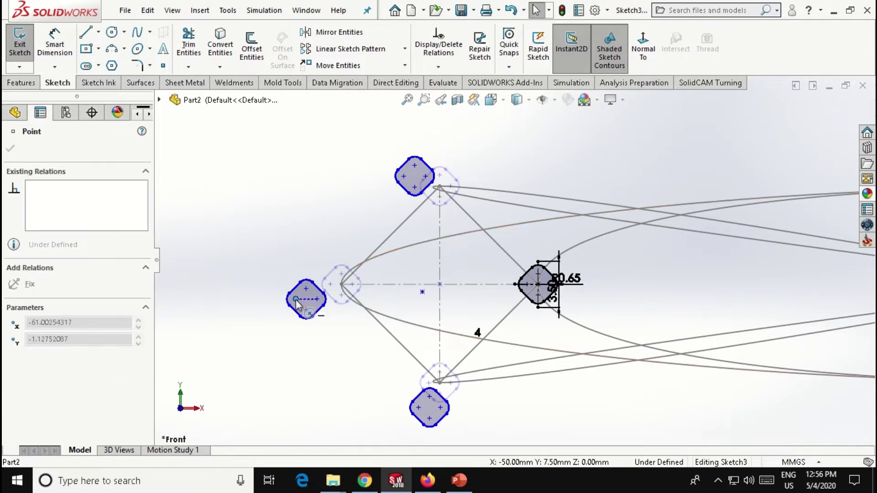
pyautogui.keyDown('ctrl'); pyautogui.click(440, 284); pyautogui.keyUp('ctrl')
pyautogui.click(14, 387)
pyautogui.press('Escape')
pyautogui.click(822, 124)
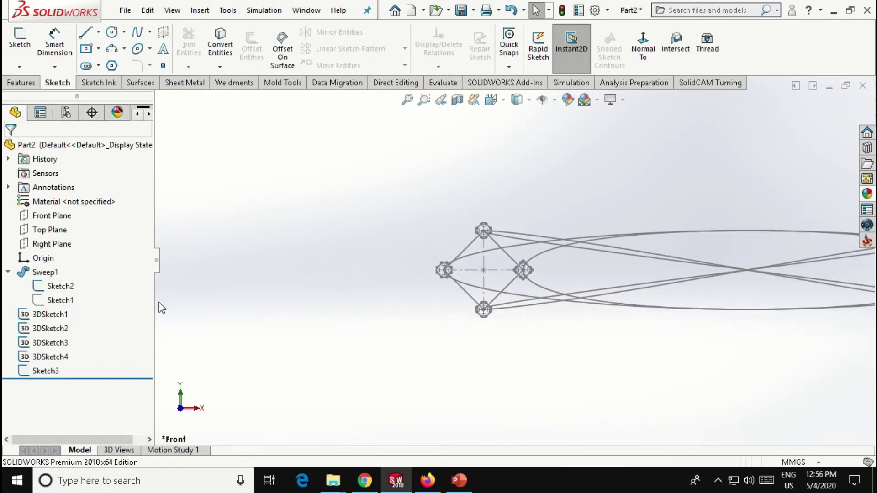
pyautogui.click(52, 215)
# Convert the diamond outline into a Front Plane sketch and fillet its corners R1.25 mm.
pyautogui.click(20, 44)
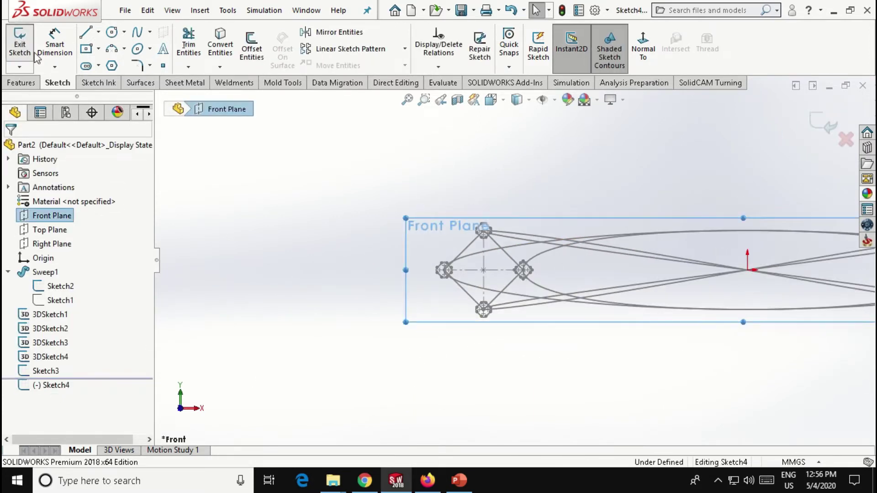
pyautogui.click(226, 52)
pyautogui.click(491, 238)
pyautogui.press('Return')
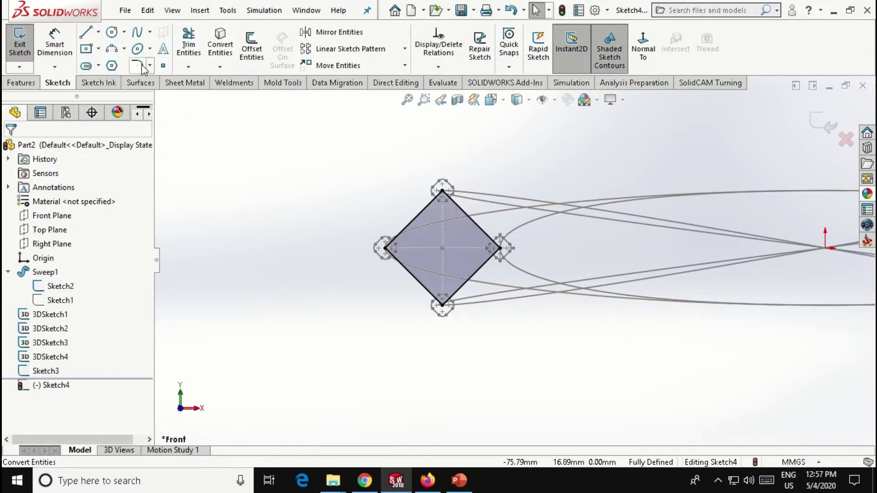
pyautogui.click(138, 66)
pyautogui.scroll(-2, 653, 203)
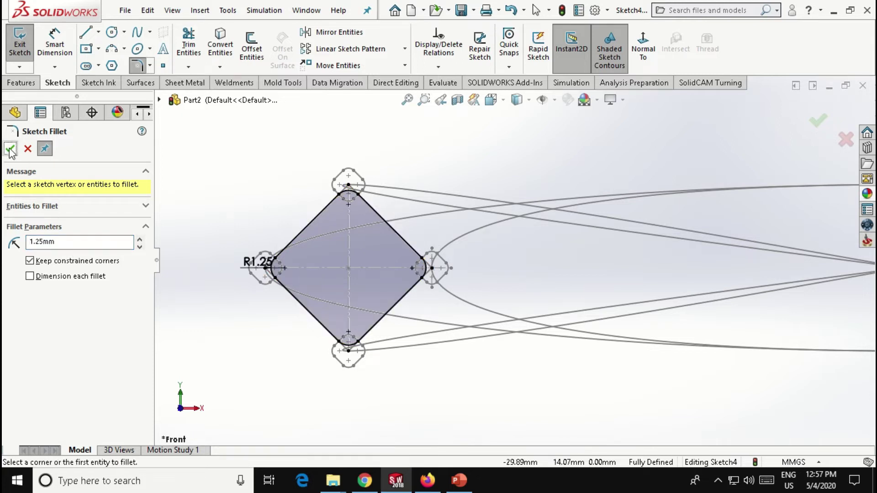
pyautogui.click(818, 124)
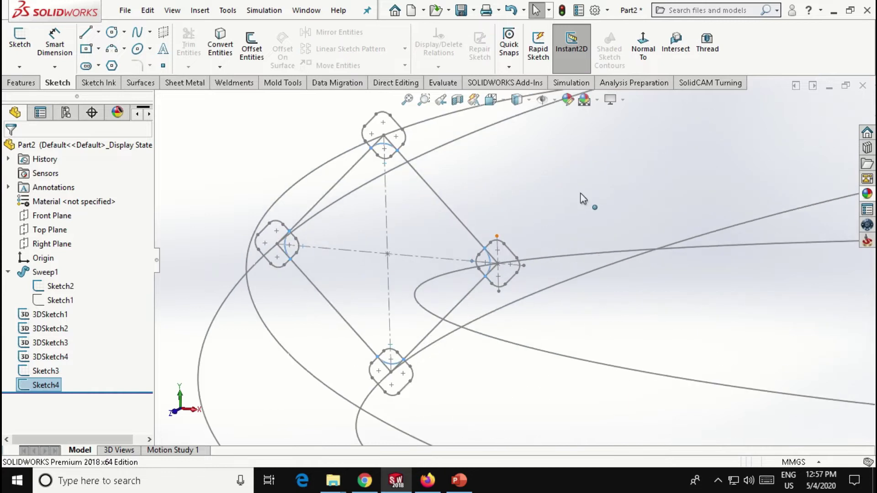
# Create Plane1 perpendicular to the rail line through the profile point.
pyautogui.click(19, 66)
pyautogui.click(21, 82)
pyautogui.click(520, 67)
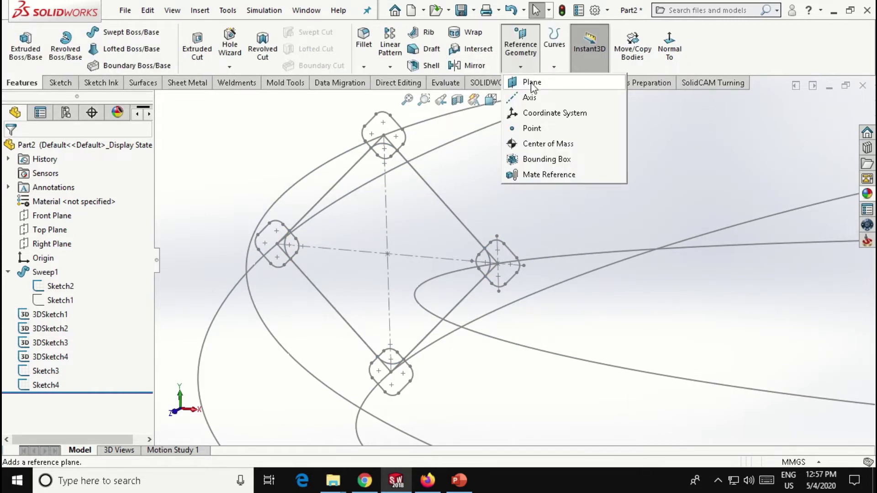
pyautogui.click(514, 82)
pyautogui.scroll(-3, 487, 260)
pyautogui.click(480, 234)
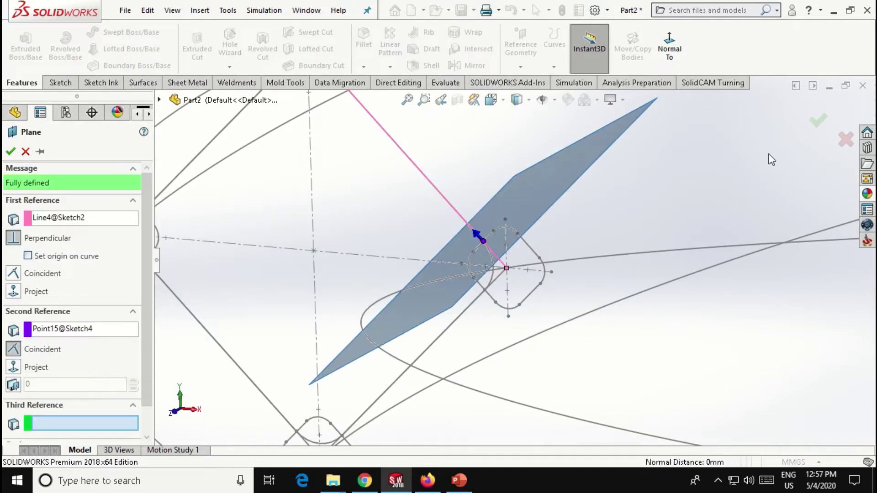
pyautogui.click(818, 120)
pyautogui.click(57, 83)
# Sketch a three-point centre-rectangle diamond on Plane1 with a horizontal diagonal.
pyautogui.click(87, 49)
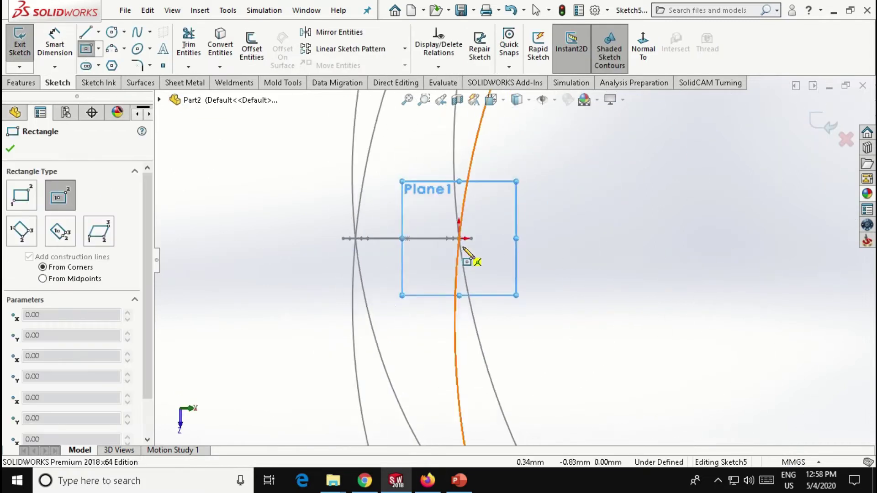
pyautogui.click(60, 231)
pyautogui.click(466, 239)
pyautogui.click(526, 245)
pyautogui.click(470, 196)
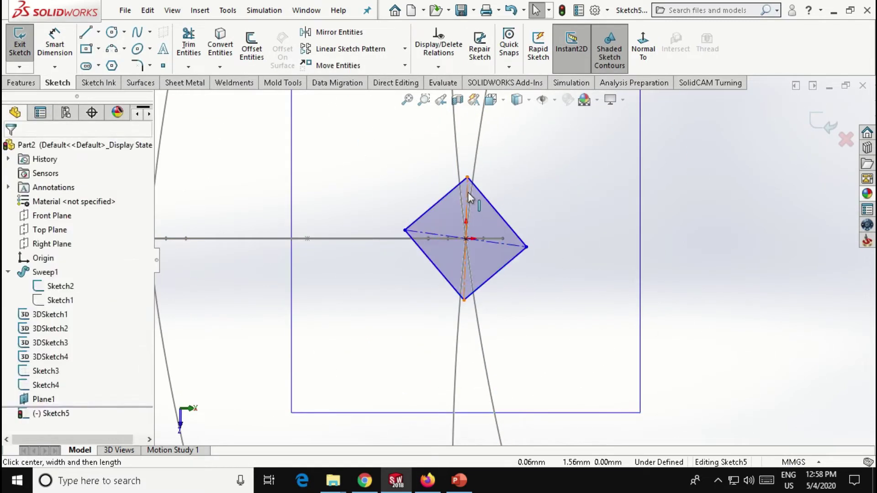
pyautogui.press('Escape')
pyautogui.click(295, 269)
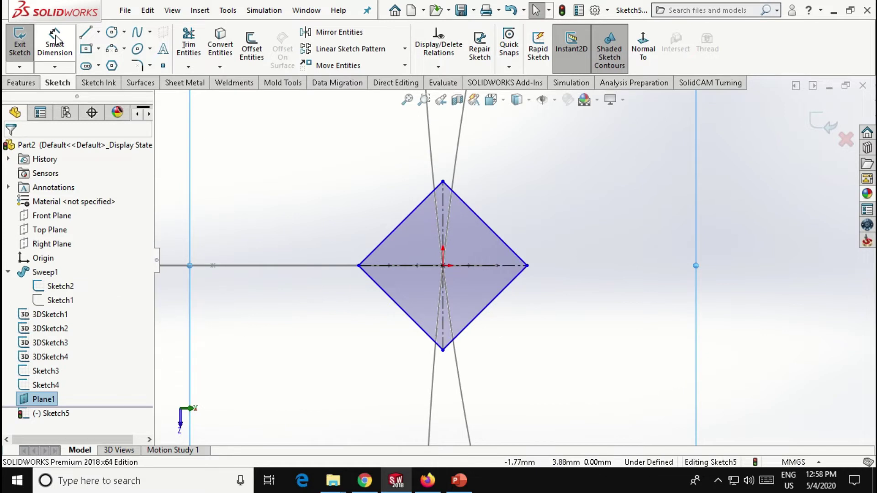
pyautogui.click(55, 45)
# Dimension the diamond's height to 1.50 mm.
pyautogui.click(443, 181)
pyautogui.click(443, 350)
pyautogui.click(558, 318)
pyautogui.write('1.5')
pyautogui.press('Return')
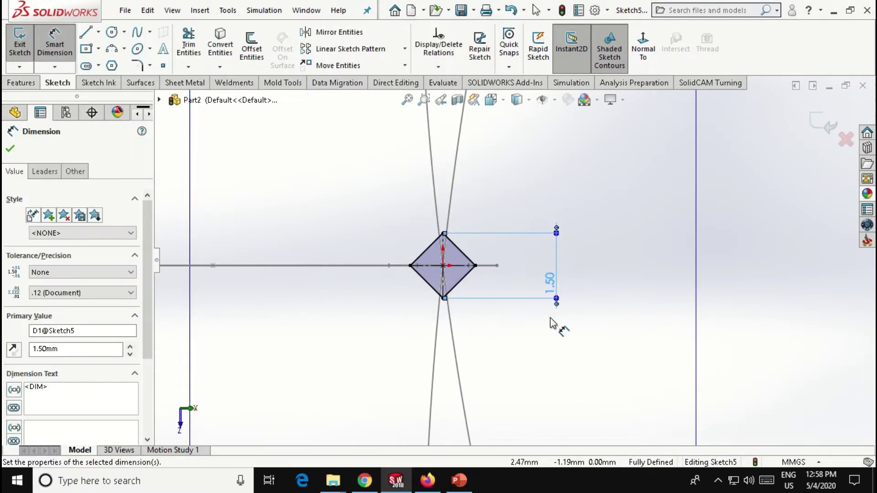
pyautogui.press('Escape')
pyautogui.press('f')
# Fillet the diamond's corners to R0.35 mm and close Sketch5.
pyautogui.click(137, 68)
pyautogui.write('.40mm')
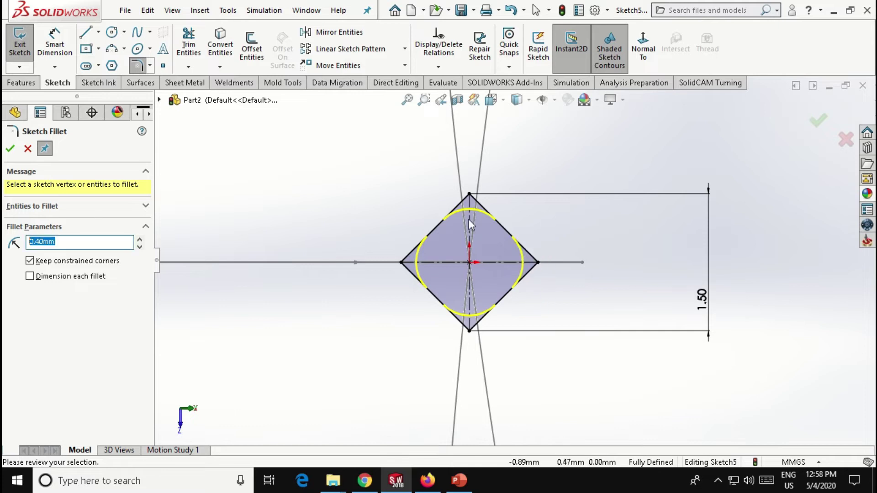
pyautogui.click(10, 148)
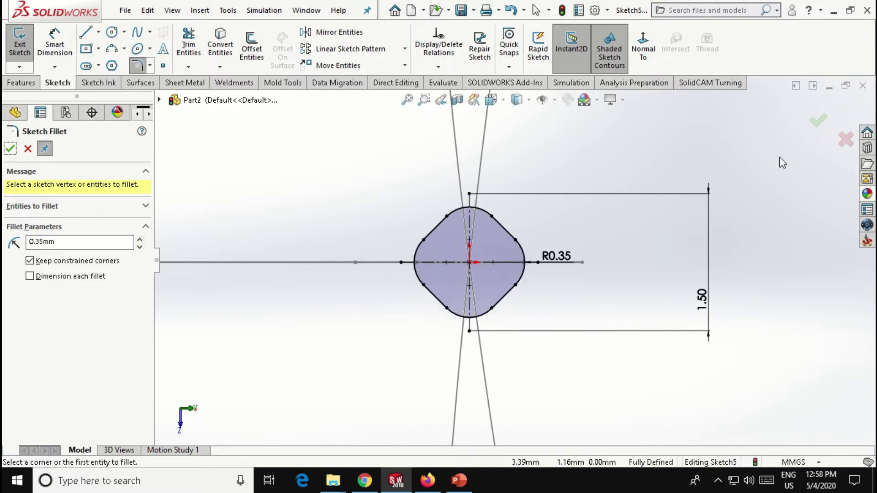
pyautogui.click(817, 120)
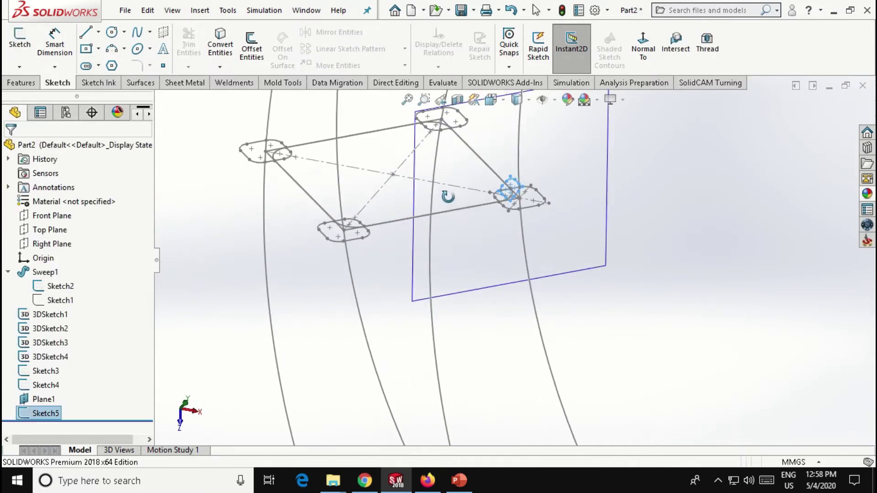
# Sweep the Sketch5 profile along the Sketch4 path with a 0° twist to form the rounded-diamond frame.
pyautogui.click(21, 83)
pyautogui.click(131, 32)
pyautogui.click(159, 99)
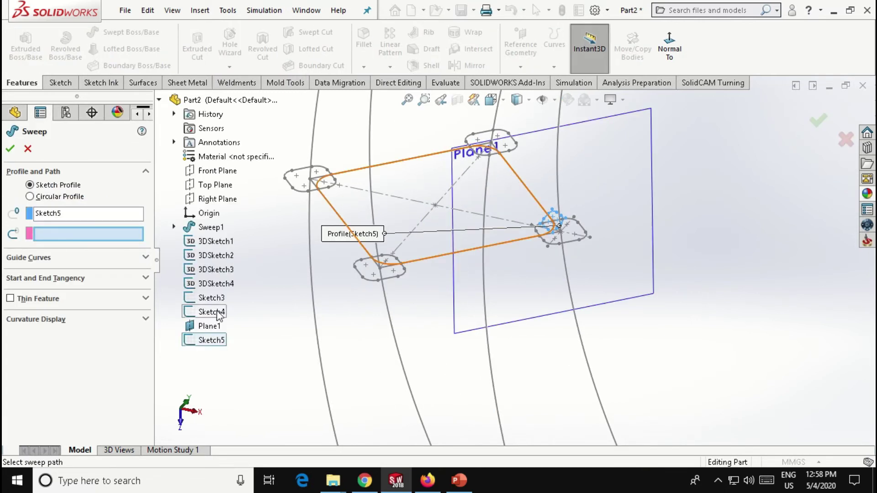
pyautogui.click(212, 312)
pyautogui.click(78, 331)
pyautogui.click(55, 352)
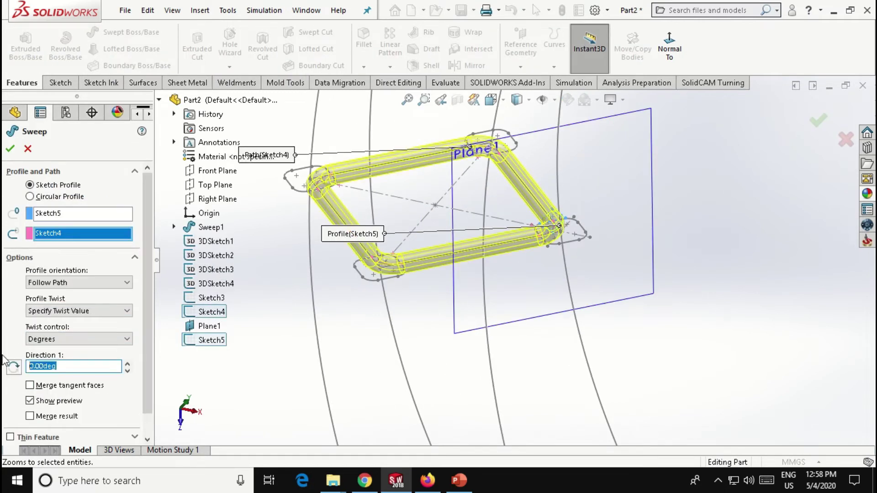
pyautogui.write('360')
pyautogui.press('Return')
pyautogui.moveTo(230, 268)
pyautogui.mouseDown(button='middle')
pyautogui.moveTo(630, 133)
pyautogui.moveTo(374, 158)
pyautogui.moveTo(322, 180)
pyautogui.mouseUp(button='middle')
# Hide Plane1.
pyautogui.rightClick(322, 180)
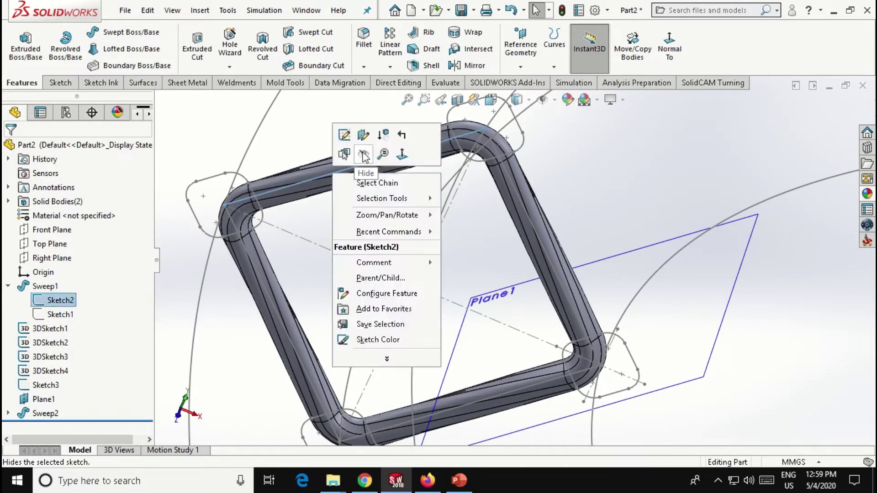
pyautogui.moveTo(372, 152); pyautogui.dragTo(657, 312, button='middle')
pyautogui.rightClick(639, 277)
pyautogui.click(686, 262)
# Sweep the rounded-square Region<1> along 3DSketch4 with a 360° specified twist.
pyautogui.press('Return')
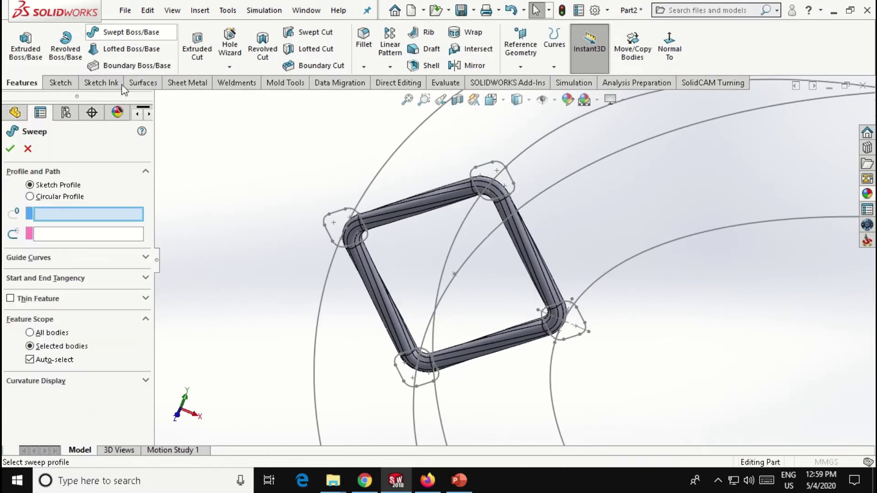
pyautogui.rightClick(628, 292)
pyautogui.click(571, 318)
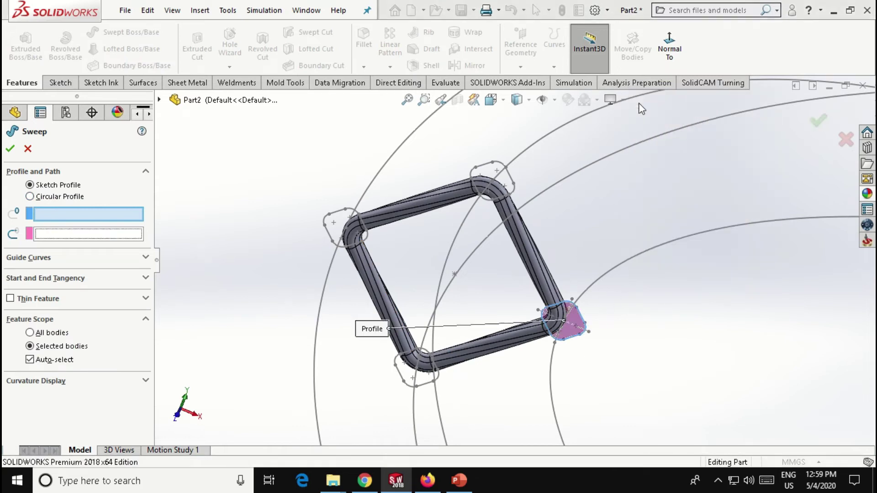
pyautogui.click(598, 292)
pyautogui.click(40, 278)
pyautogui.click(78, 332)
pyautogui.click(64, 379)
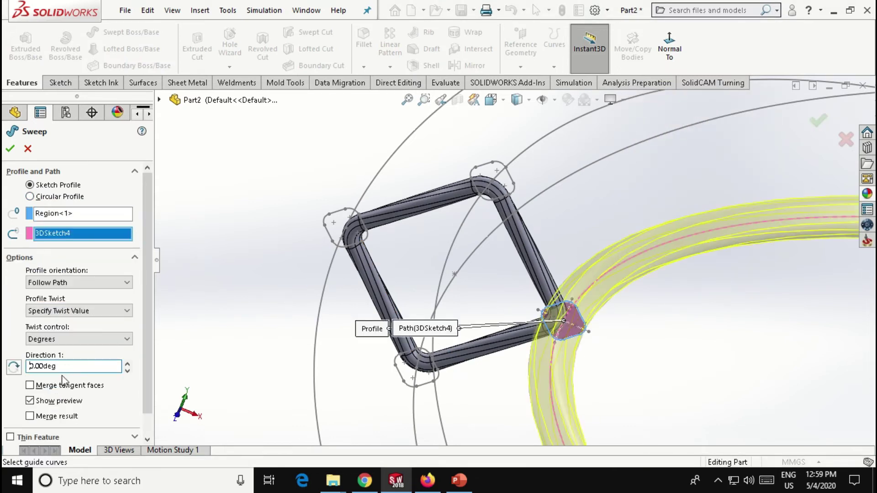
pyautogui.write('60')
pyautogui.press('Return')
pyautogui.press('Return')
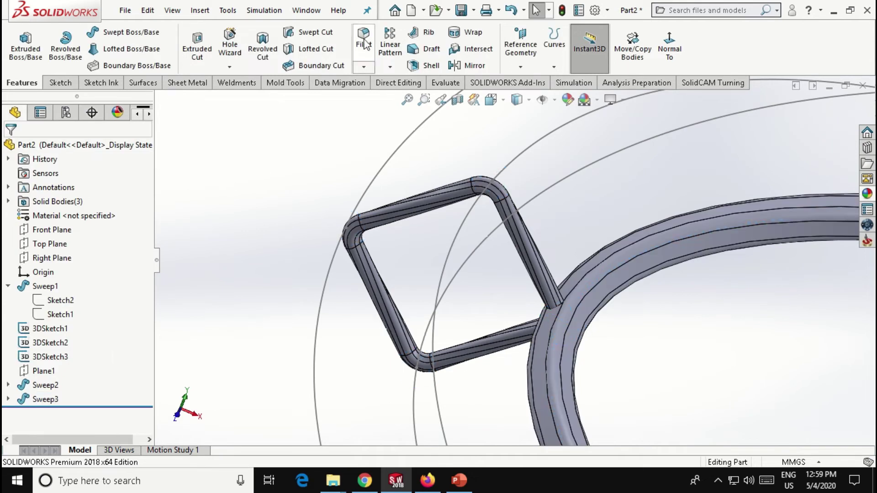
# Sweep the rounded-square region along 3DSketch1 with a 360° twist, creating Sweep4.
pyautogui.click(114, 34)
pyautogui.click(159, 100)
pyautogui.rightClick(230, 338)
pyautogui.click(257, 362)
pyautogui.rightClick(544, 164)
pyautogui.click(587, 204)
pyautogui.click(506, 185)
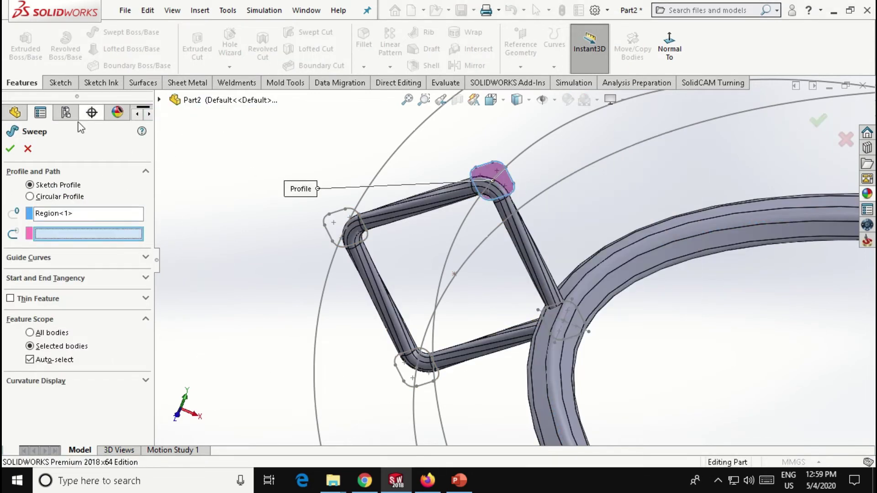
pyautogui.click(527, 153)
pyautogui.click(19, 277)
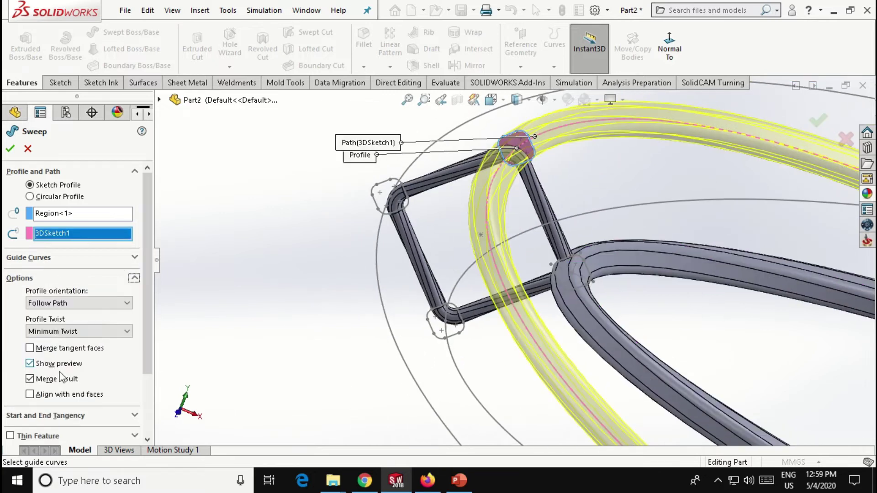
pyautogui.click(78, 331)
pyautogui.click(69, 352)
pyautogui.write('360')
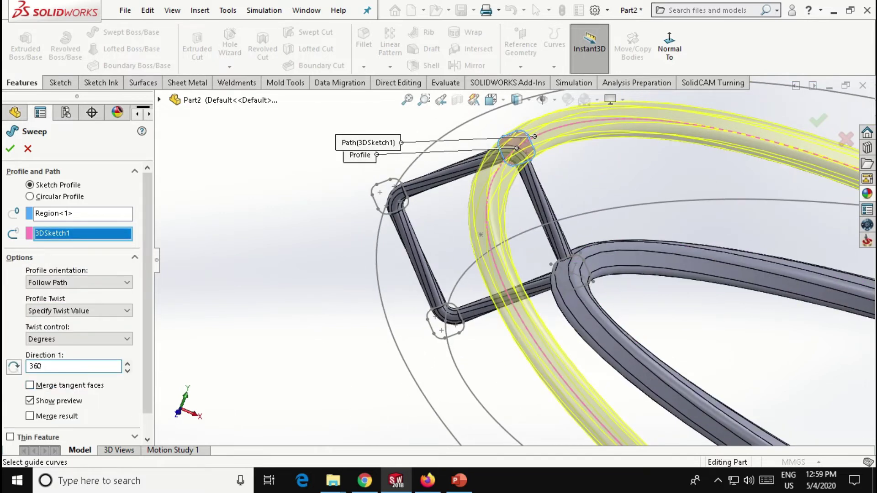
pyautogui.click(9, 146)
# Sweep the rounded-square region along 3DSketch2 with a 360° twist and merge off, creating Sweep6.
pyautogui.press('Return')
pyautogui.rightClick(302, 203)
pyautogui.click(359, 243)
pyautogui.click(406, 224)
pyautogui.click(244, 196)
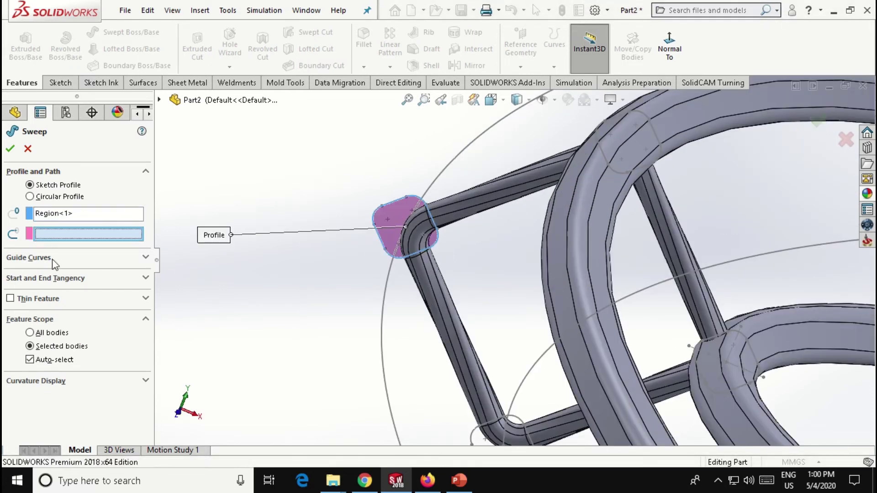
pyautogui.click(438, 195)
pyautogui.click(20, 279)
pyautogui.click(69, 333)
pyautogui.click(55, 352)
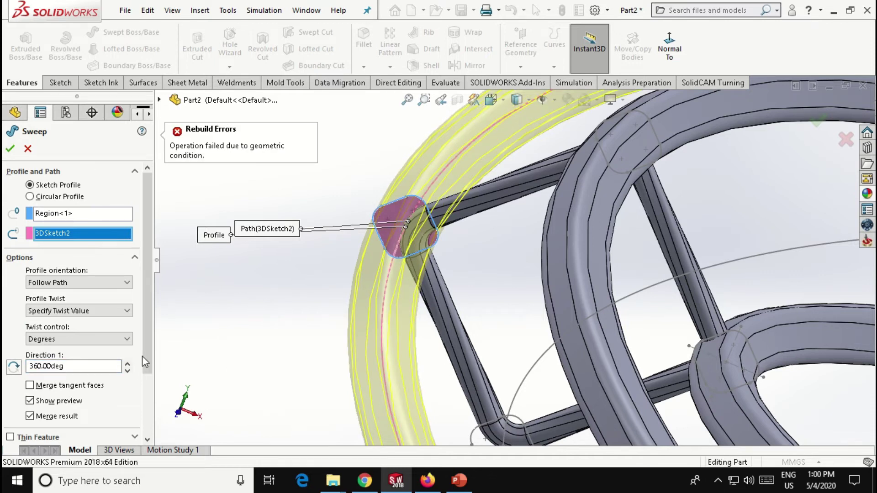
pyautogui.scroll(-2, 145, 362)
pyautogui.click(30, 393)
pyautogui.click(11, 150)
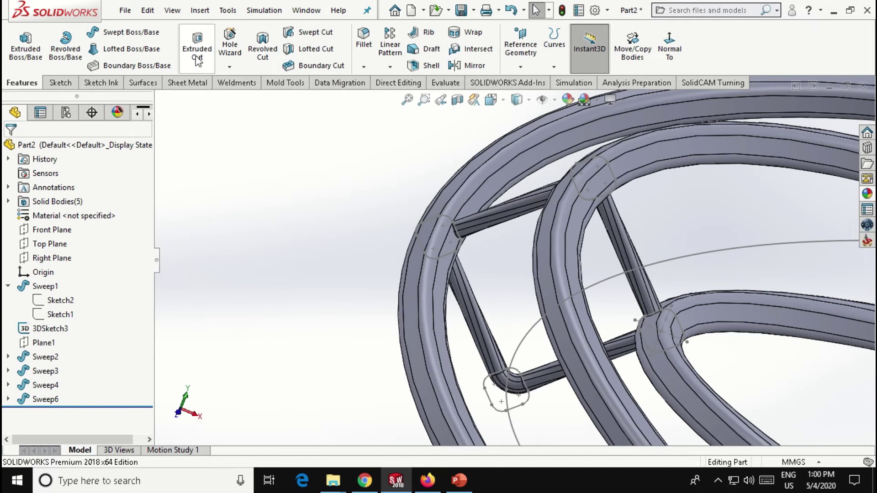
# Start a sweep with Region<1> as profile and 3DSketch3 as path.
pyautogui.click(119, 32)
pyautogui.rightClick(536, 146)
pyautogui.press('Escape')
pyautogui.click(500, 280)
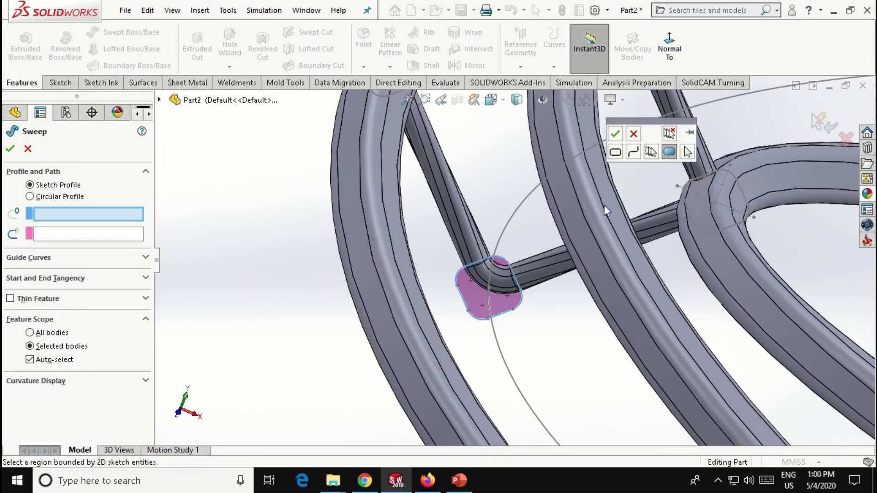
pyautogui.click(515, 269)
# Specify a 360° twist in Direction 1 and accept the sweep as Sweep7.
pyautogui.click(18, 277)
pyautogui.click(77, 332)
pyautogui.click(64, 350)
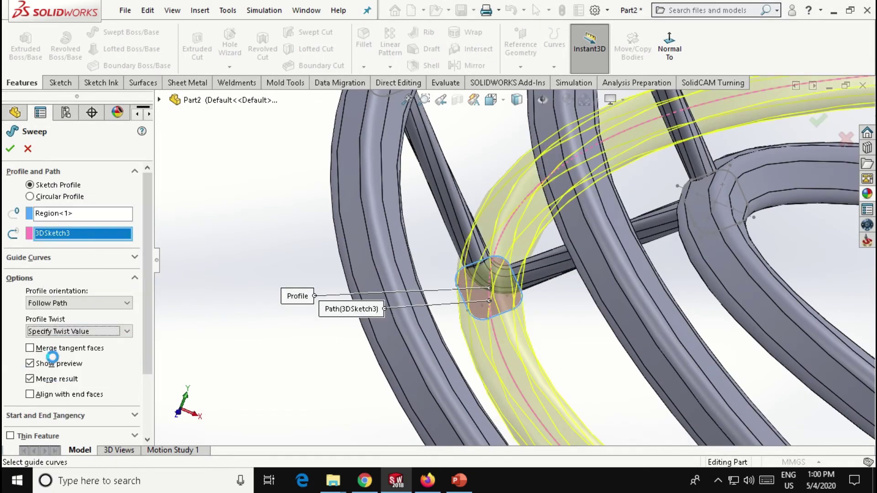
pyautogui.write('360')
pyautogui.press('Return')
pyautogui.scroll(3, 431, 306)
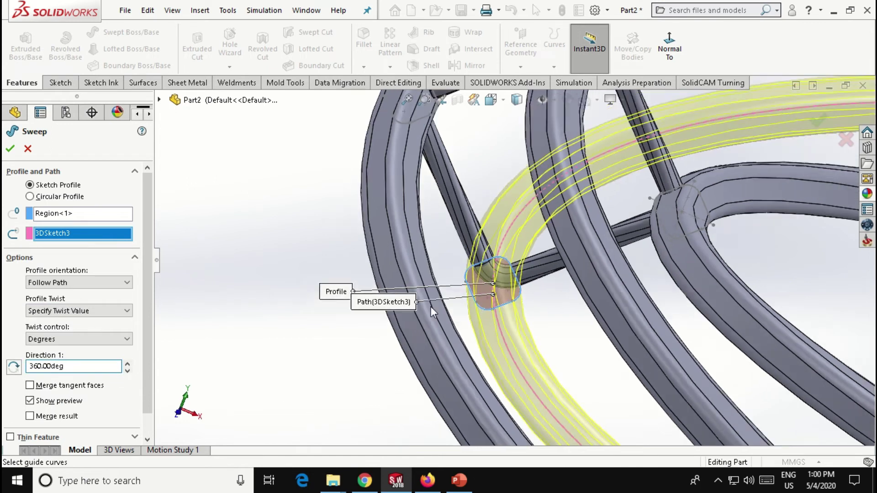
pyautogui.press('Return')
pyautogui.click(44, 384)
pyautogui.click(72, 350)
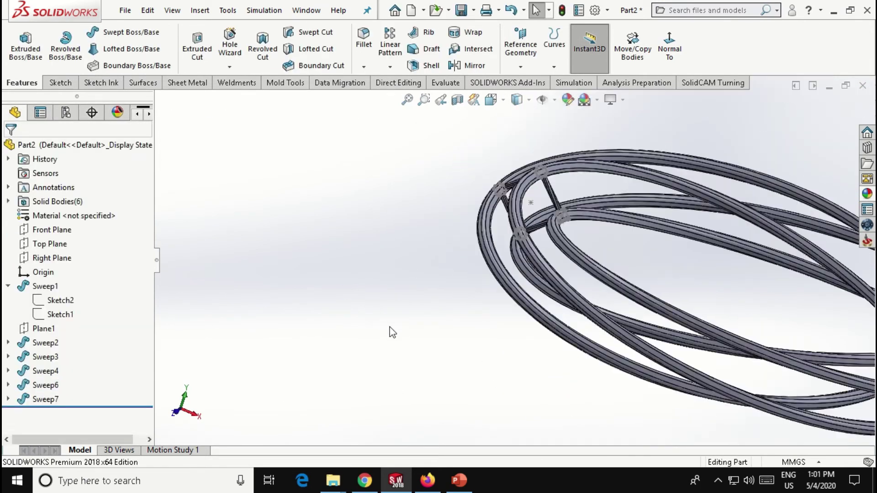
# Zoom and orbit the model to inspect the finished twisted rails.
pyautogui.scroll(-3, 407, 245)
pyautogui.moveTo(407, 245)
pyautogui.mouseDown(button='middle')
pyautogui.moveTo(672, 342)
pyautogui.moveTo(395, 398)
pyautogui.moveTo(457, 320)
pyautogui.mouseUp(button='middle')
pyautogui.scroll(-3, 395, 399)
pyautogui.scroll(-3, 394, 399)
pyautogui.scroll(-2, 395, 399)
pyautogui.scroll(5, 394, 399)
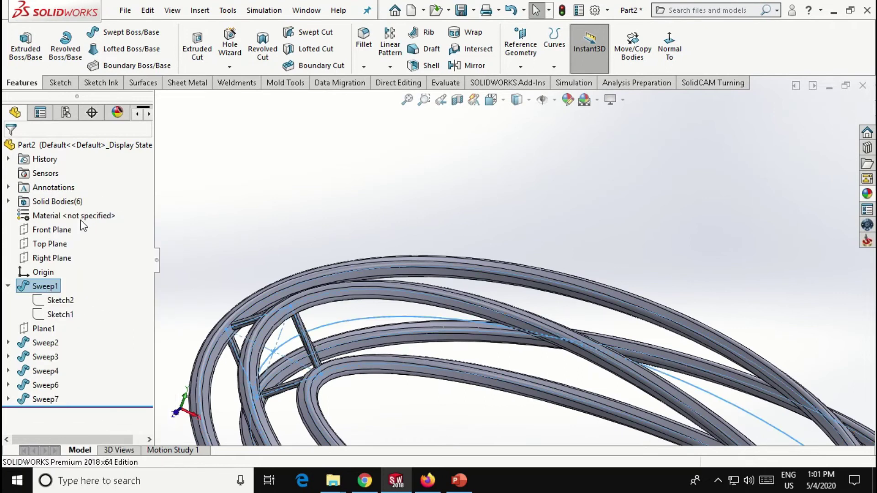
pyautogui.scroll(-3, 390, 318)
pyautogui.scroll(-3, 390, 318)
# Start a Curve Driven Pattern using 3DSketch1 as the Direction 1 curve.
pyautogui.click(390, 66)
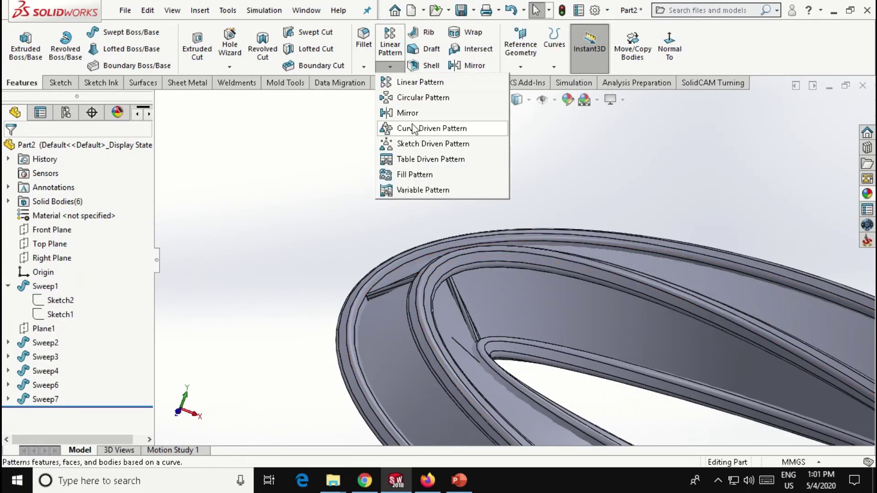
pyautogui.click(414, 127)
pyautogui.click(159, 100)
pyautogui.click(174, 298)
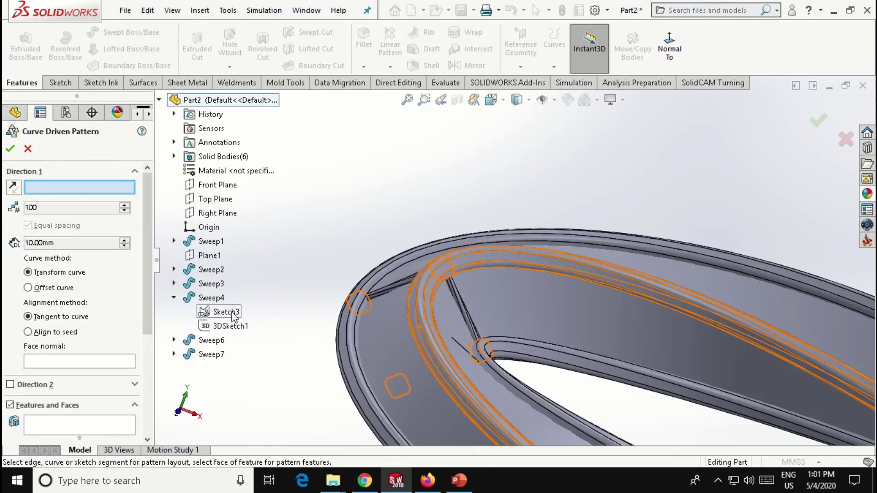
pyautogui.click(226, 326)
pyautogui.scroll(-3, 23, 354)
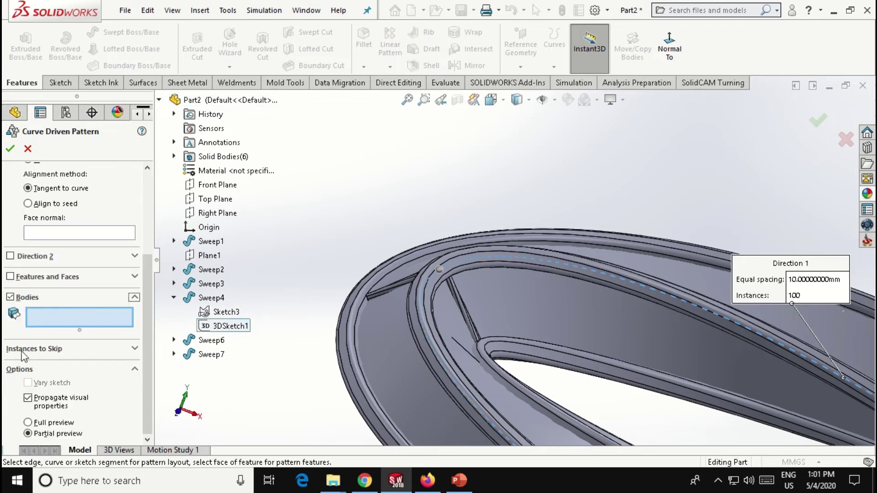
pyautogui.scroll(-3, 445, 260)
# Pattern the Sweep2 frame body 100 times with equal spacing, Face<1> as face normal.
pyautogui.click(445, 260)
pyautogui.scroll(3, 84, 379)
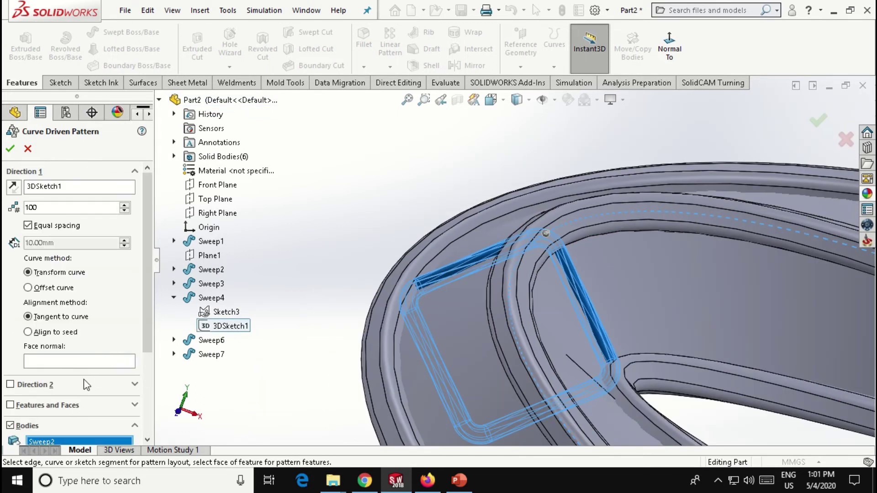
pyautogui.click(480, 339)
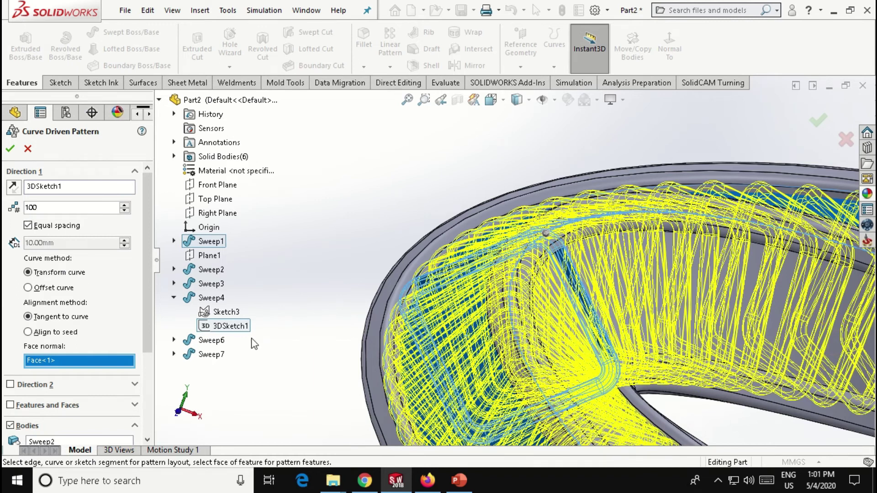
pyautogui.scroll(3, 371, 359)
pyautogui.scroll(-3, 117, 335)
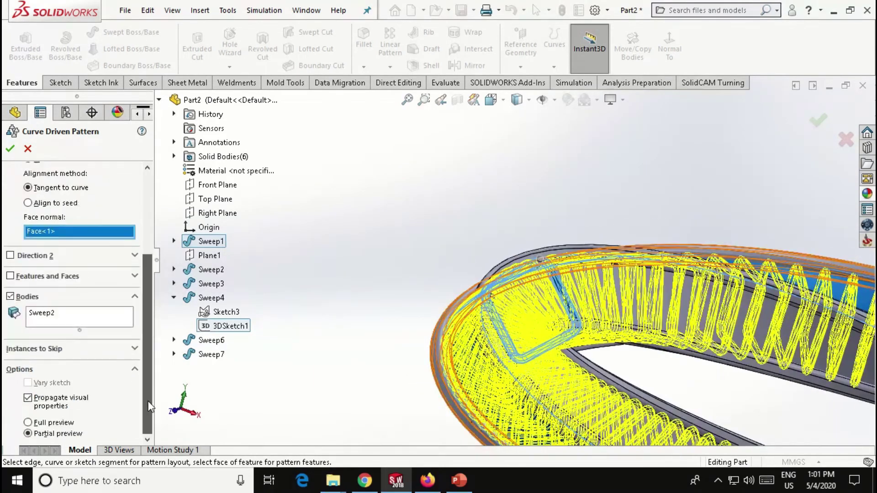
pyautogui.click(13, 148)
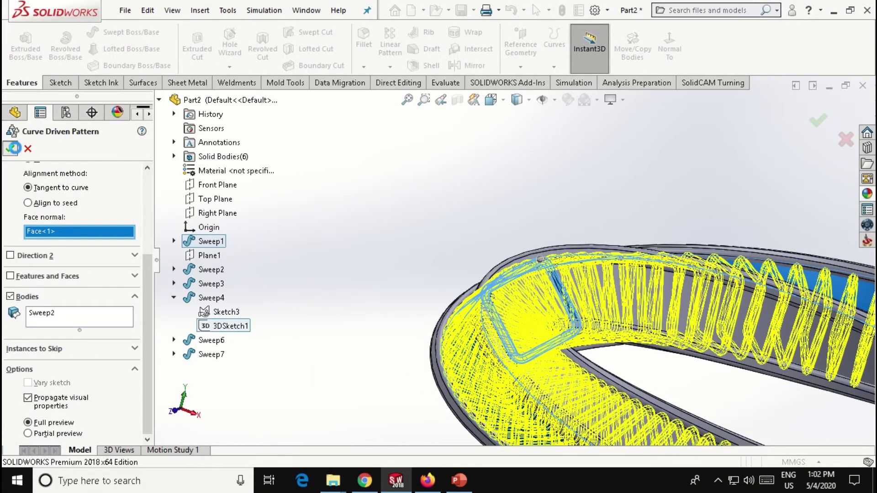
# Hide the original Sweep1 body.
pyautogui.moveTo(438, 212)
pyautogui.mouseDown(button='middle')
pyautogui.moveTo(698, 346)
pyautogui.moveTo(585, 210)
pyautogui.mouseUp(button='middle')
pyautogui.rightClick(584, 191)
pyautogui.click(610, 171)
# Color all box-selected bangle bodies light cyan instead of Part2, then open display settings.
pyautogui.moveTo(704, 246)
pyautogui.mouseDown(button='middle')
pyautogui.moveTo(660, 338)
pyautogui.moveTo(534, 319)
pyautogui.moveTo(519, 147)
pyautogui.mouseUp(button='middle')
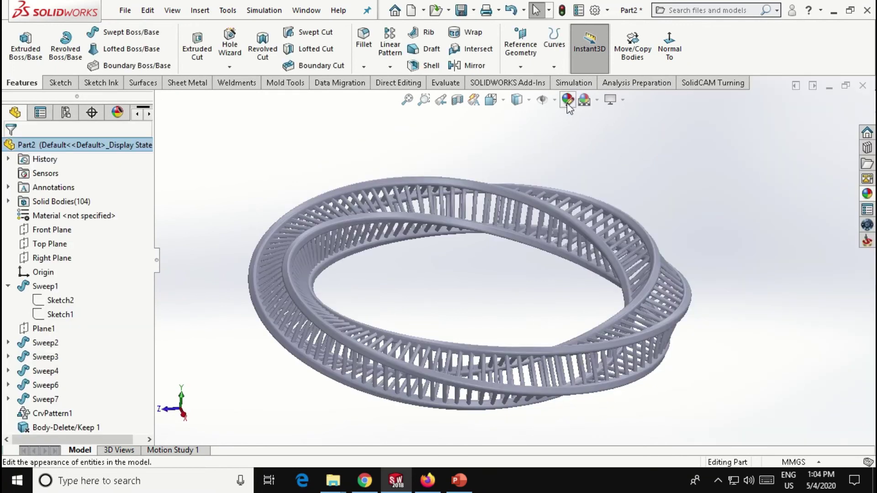
pyautogui.click(568, 103)
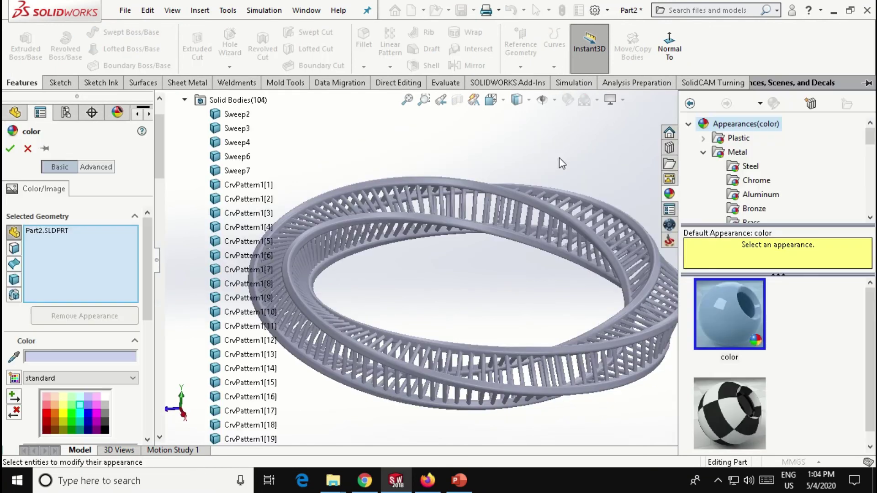
pyautogui.rightClick(43, 280)
pyautogui.click(66, 287)
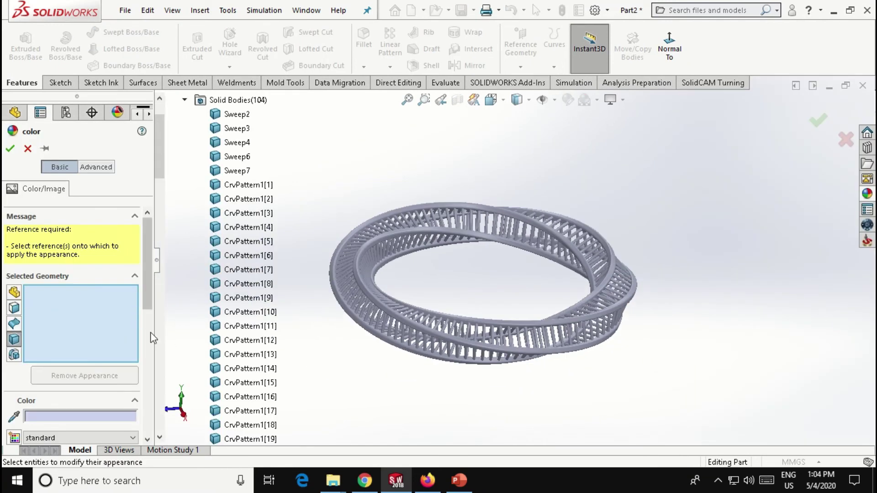
pyautogui.scroll(-3, 119, 356)
pyautogui.click(80, 372)
pyautogui.moveTo(307, 138); pyautogui.dragTo(684, 422)
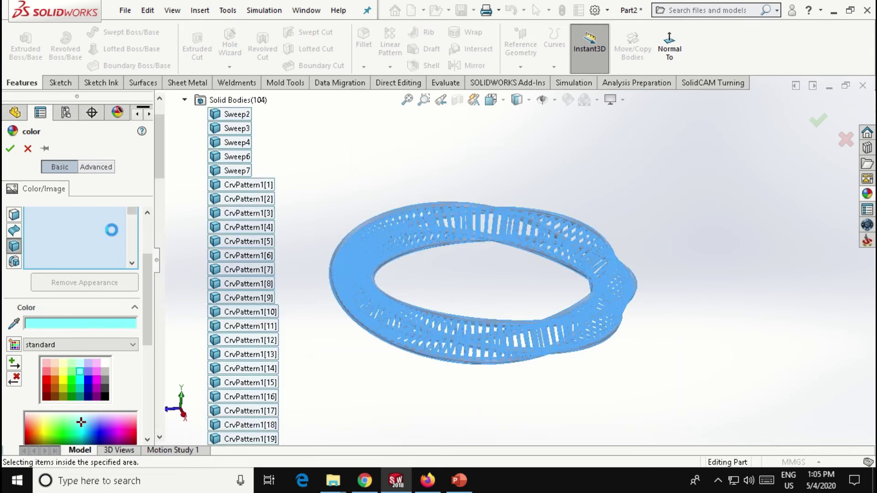
pyautogui.click(11, 149)
pyautogui.click(623, 100)
pyautogui.click(648, 141)
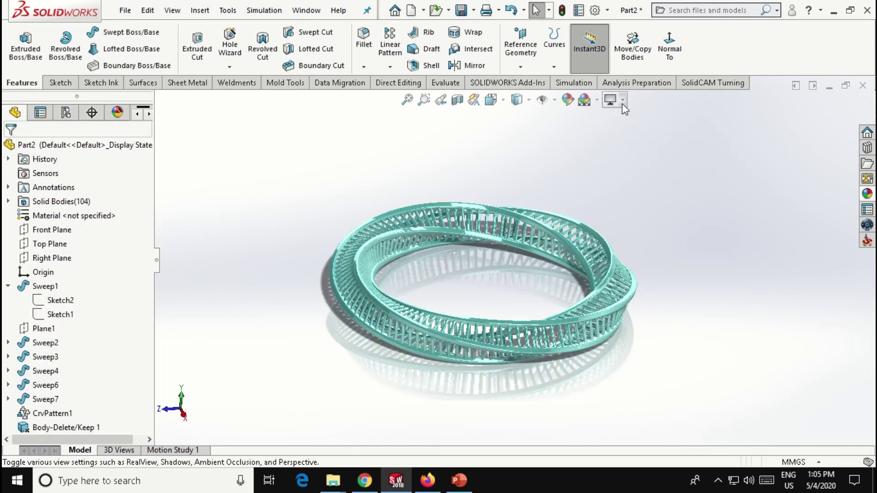
pyautogui.click(649, 155)
pyautogui.moveTo(461, 292)
pyautogui.mouseDown(button='middle')
pyautogui.moveTo(519, 303)
pyautogui.moveTo(525, 288)
pyautogui.moveTo(510, 287)
pyautogui.mouseUp(button='middle')
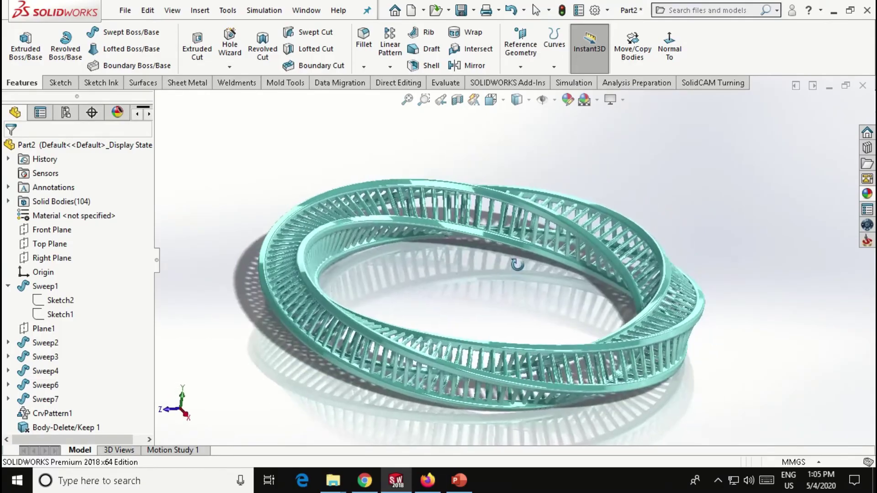